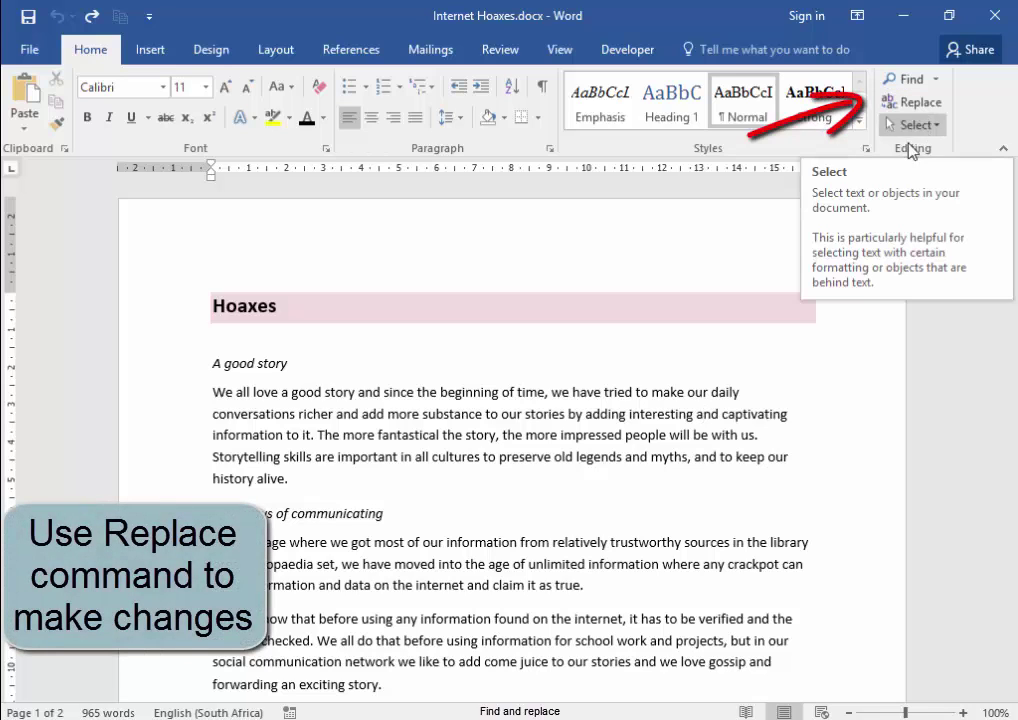
Replace 'email' with 'e-mail' throughout the document, 9 replacements, then close Find and Replace
key(ctrl+Home)
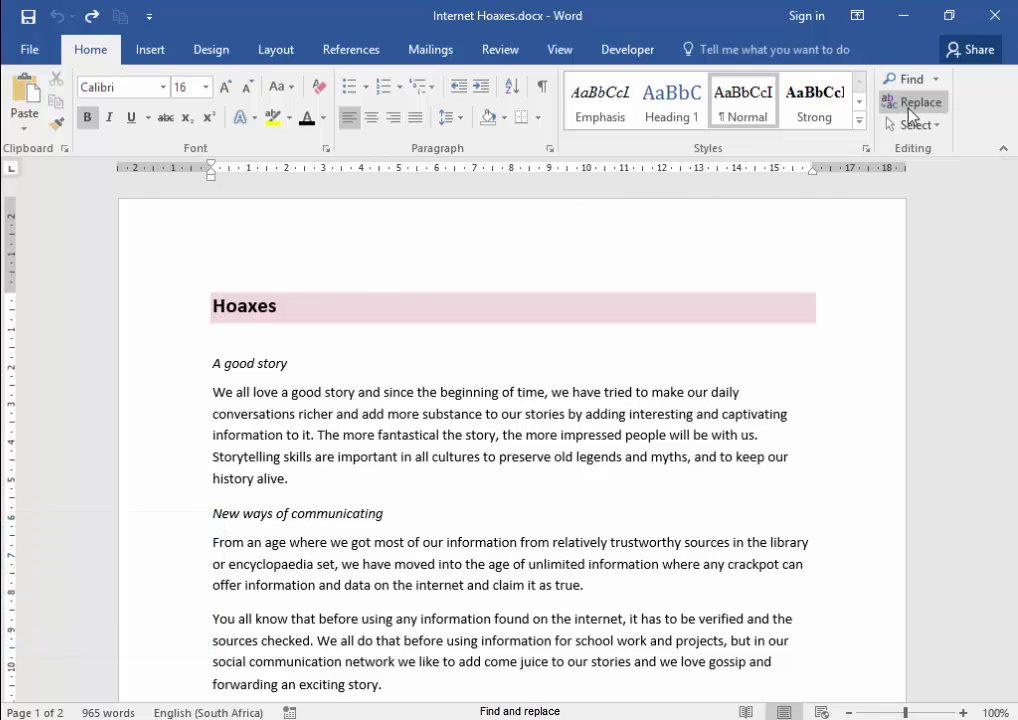
click(910, 105)
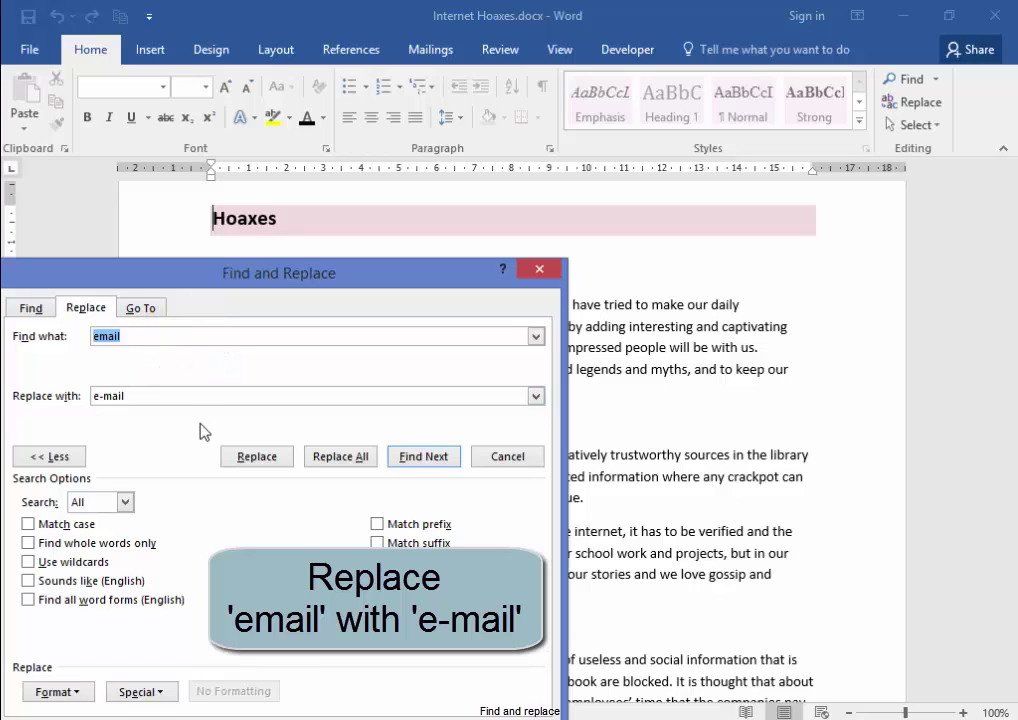
click(169, 337)
click(246, 462)
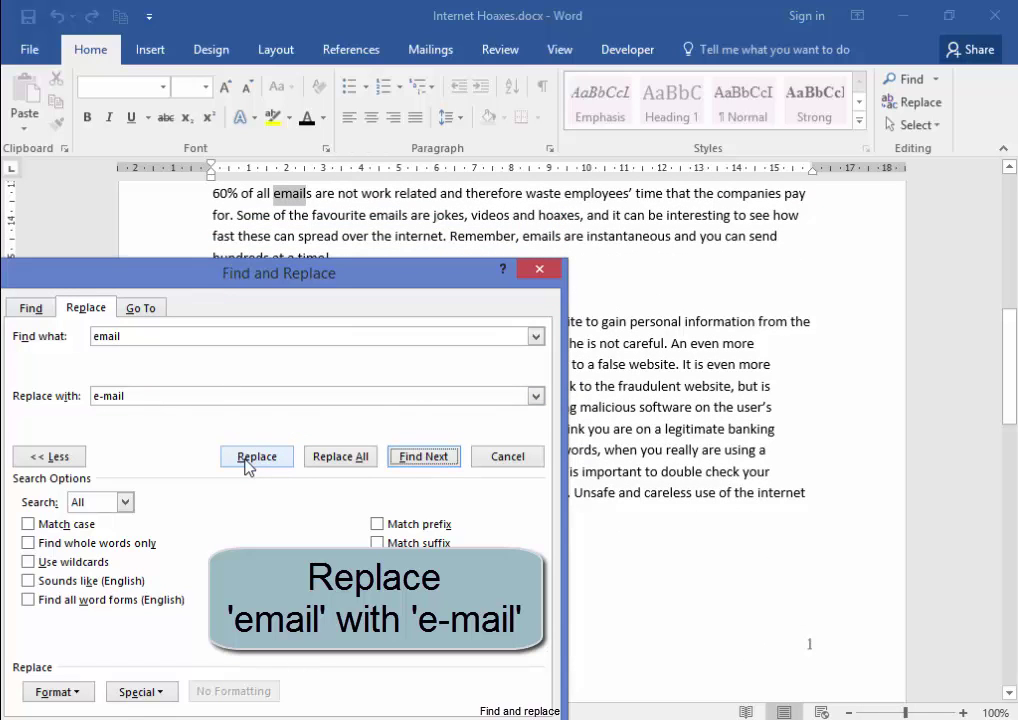
click(248, 467)
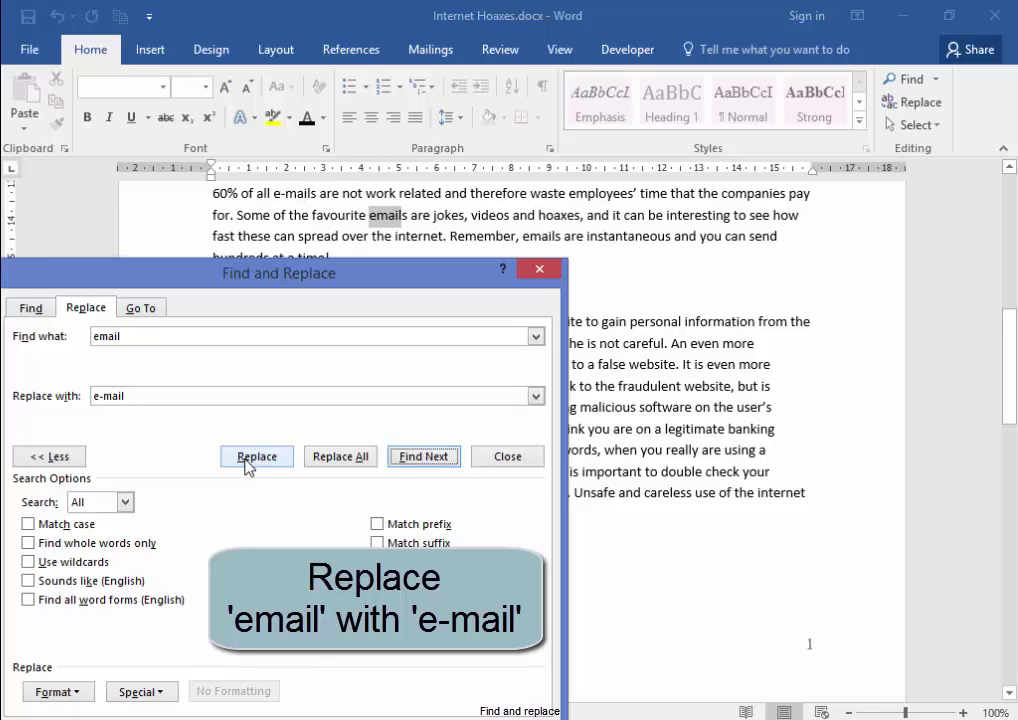
click(248, 462)
click(248, 462)
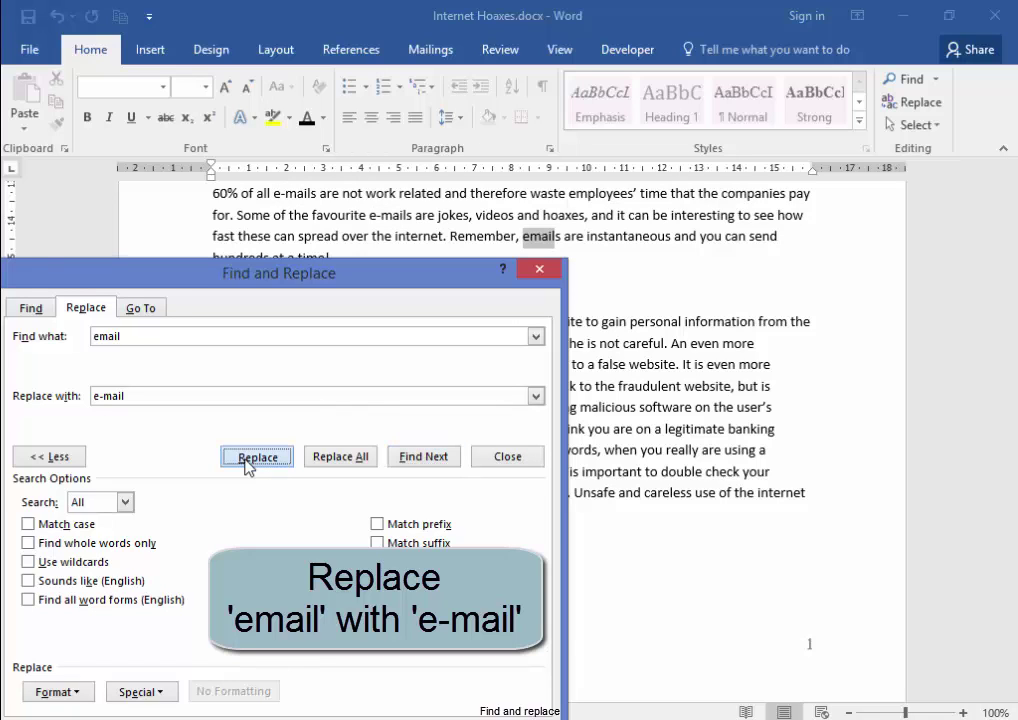
click(344, 462)
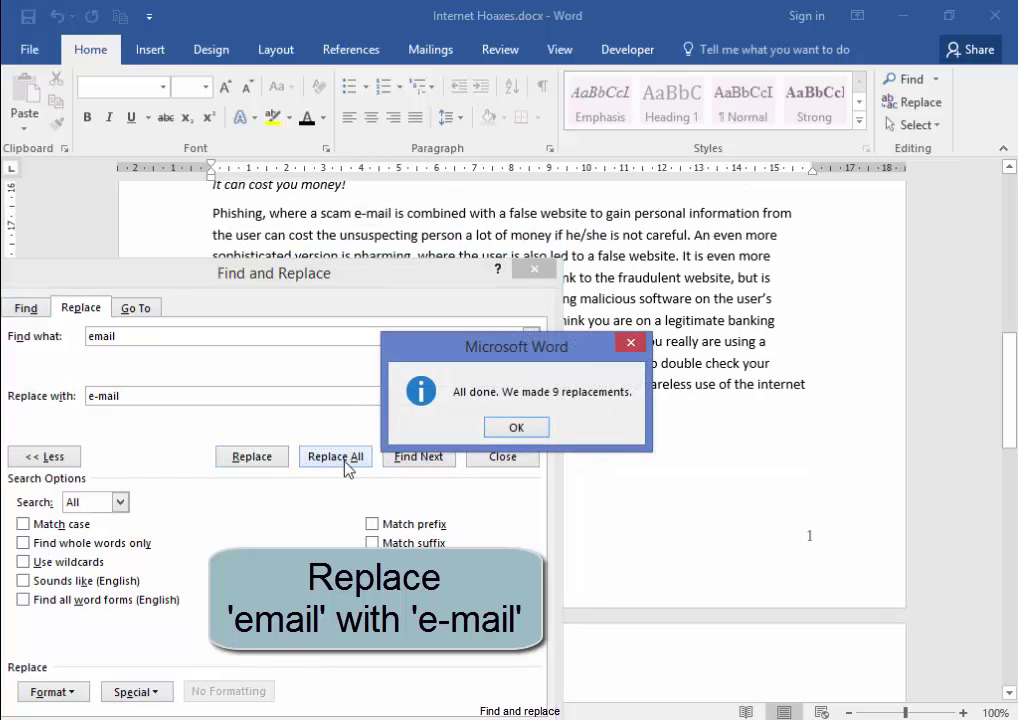
click(516, 428)
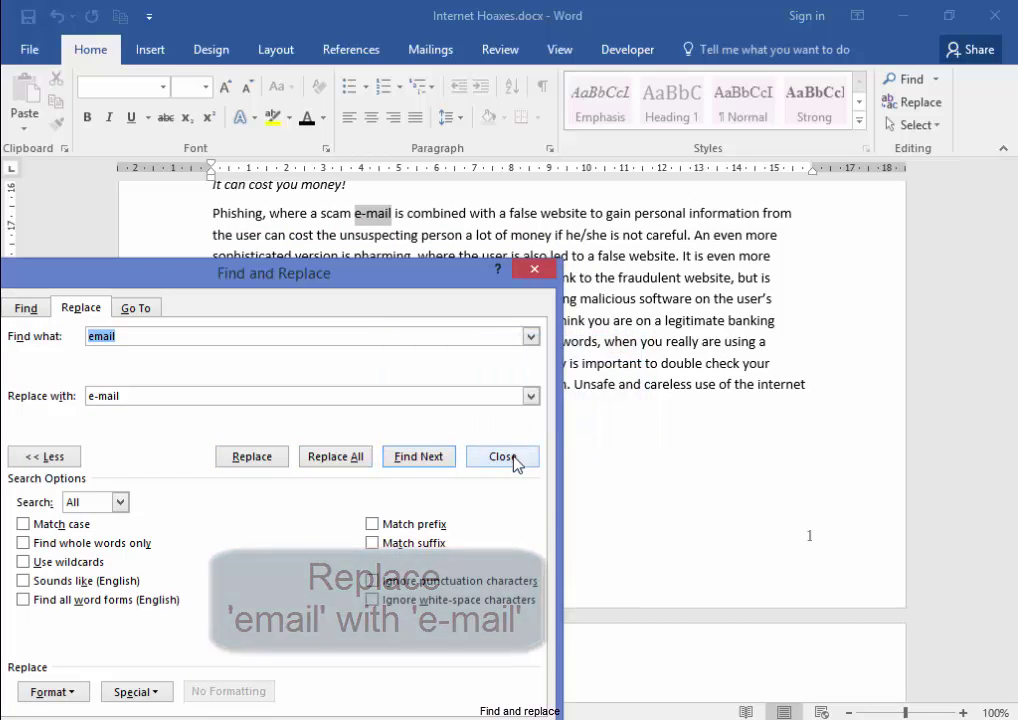
click(518, 458)
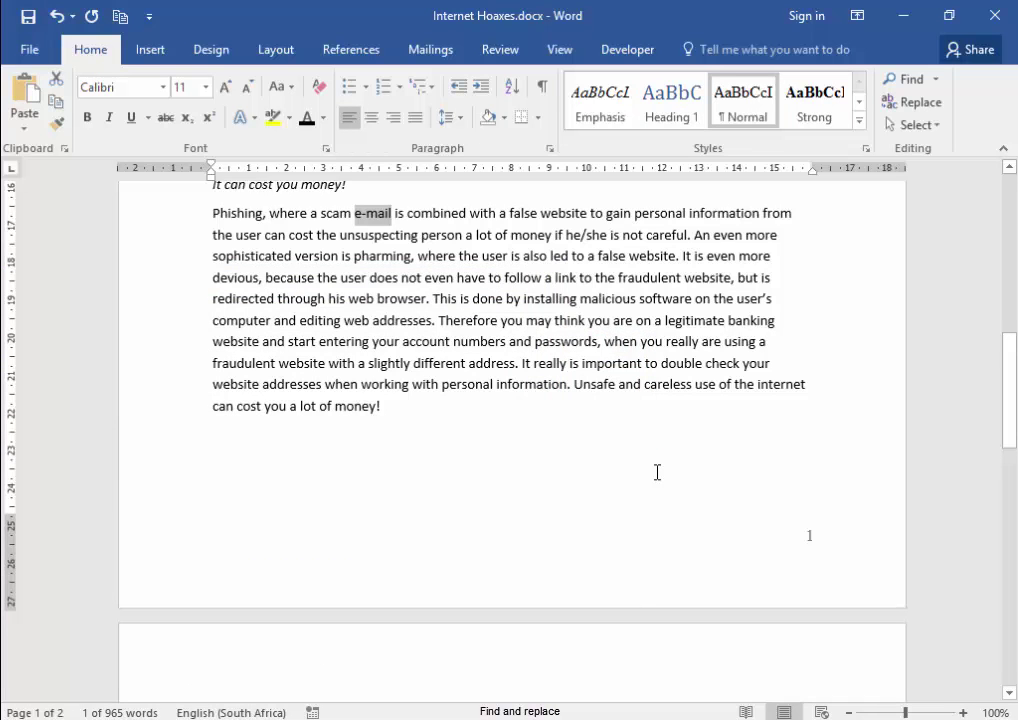
Set Find and Replace to match whole-word 'story' and replace it with 'story'
key(ctrl+Home)
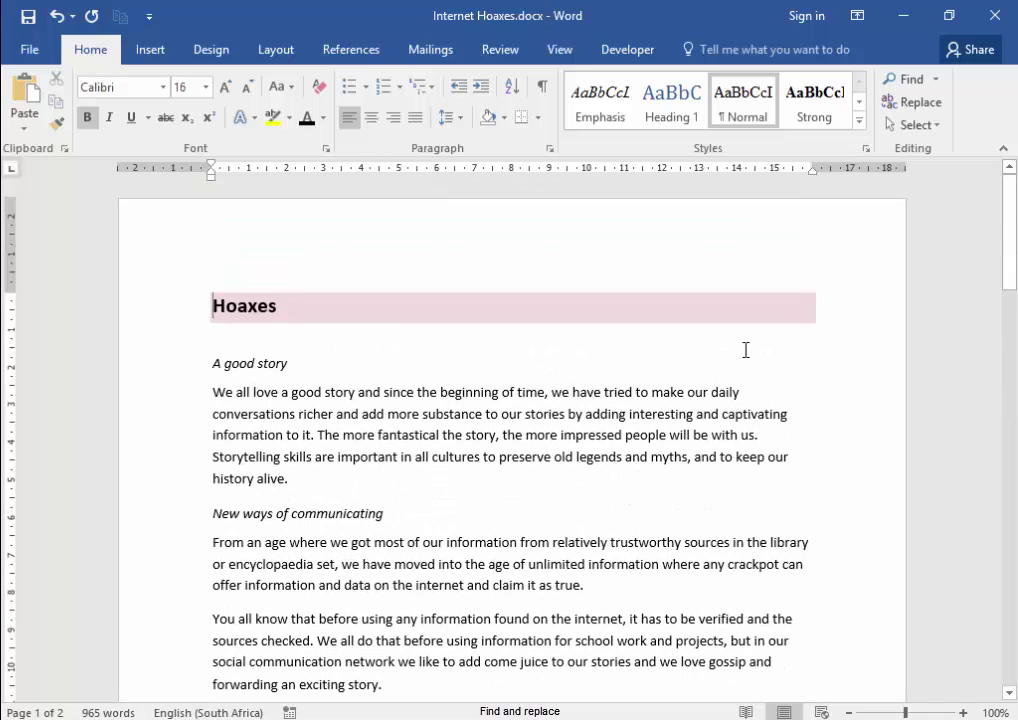
click(910, 103)
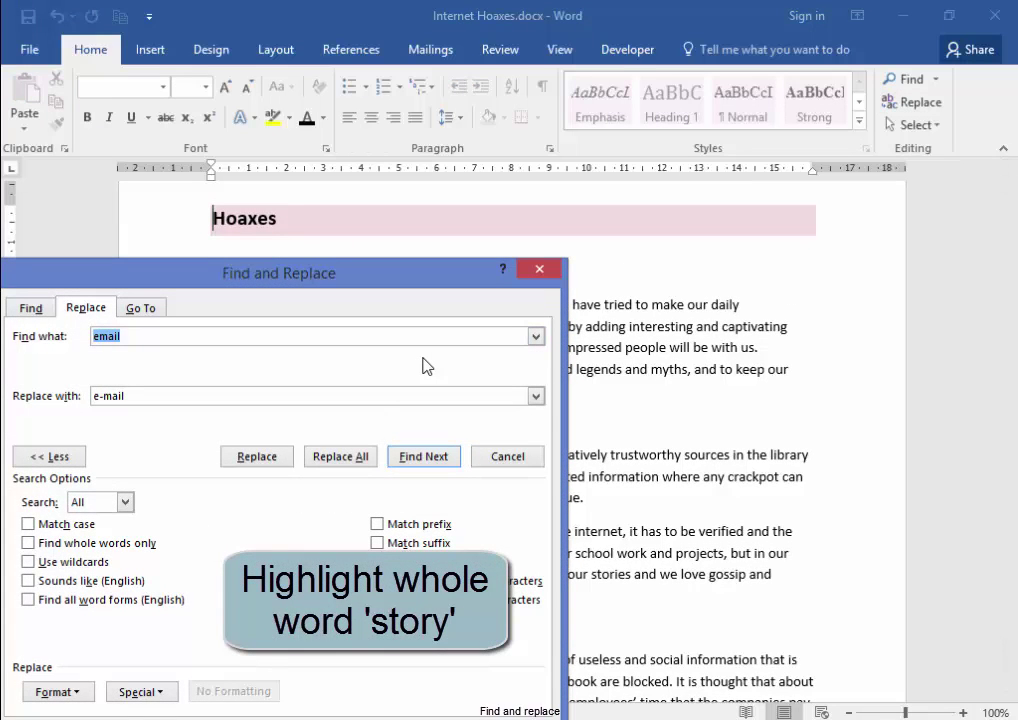
text(story)
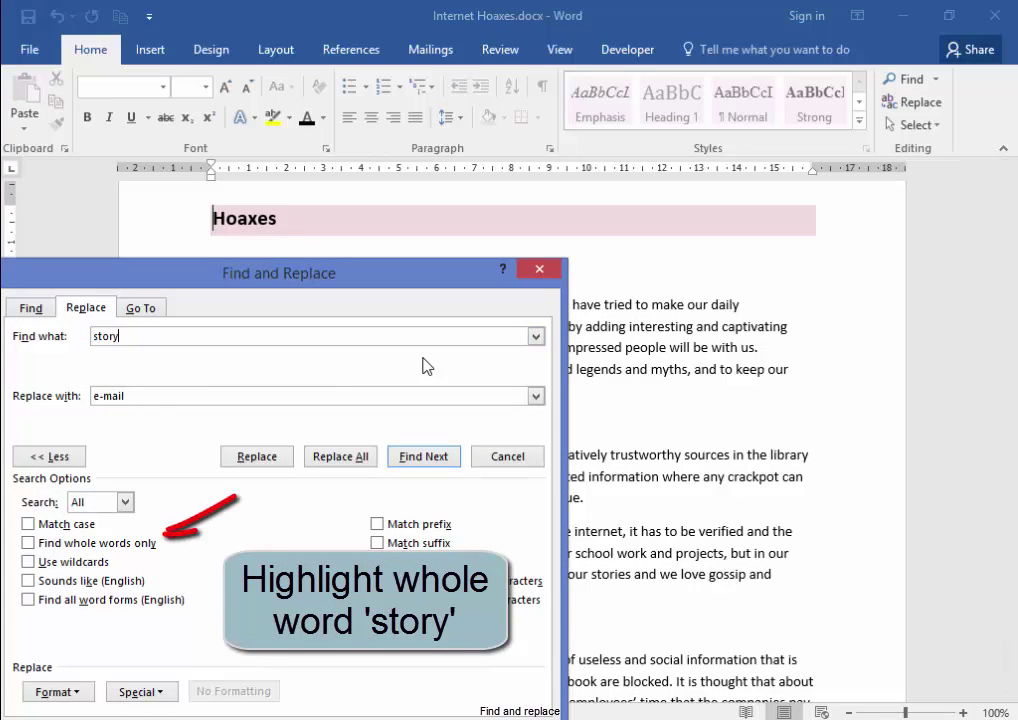
click(68, 545)
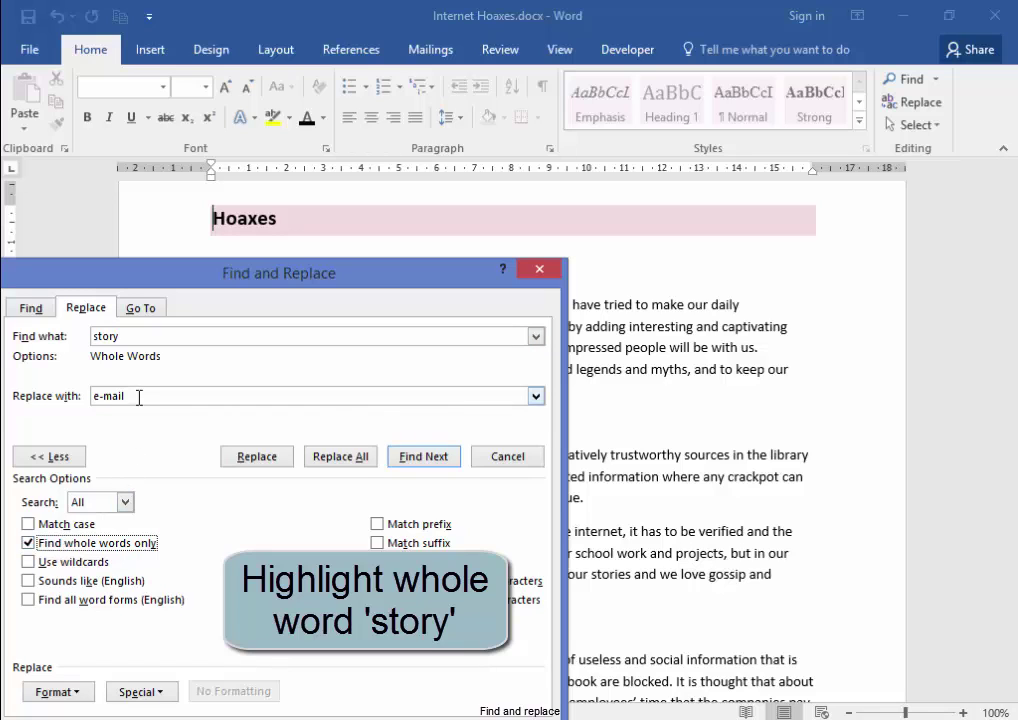
drag(139, 397, 91, 397)
text(story)
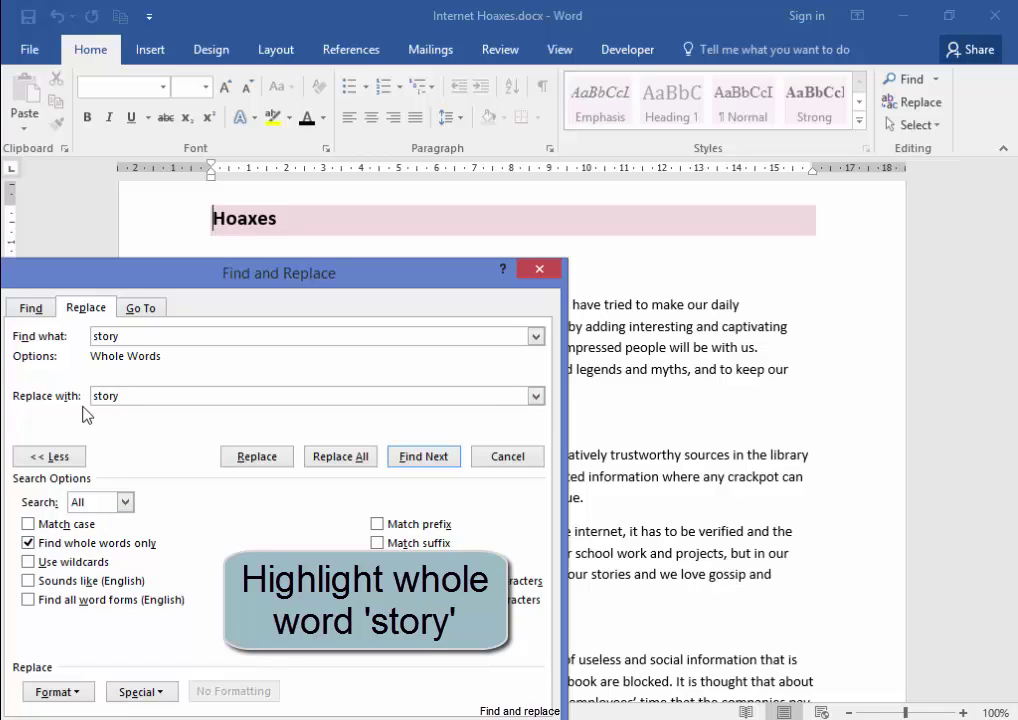
click(80, 698)
Apply Highlight formatting to all 5 whole-word 'story' occurrences and close the dialog
click(84, 670)
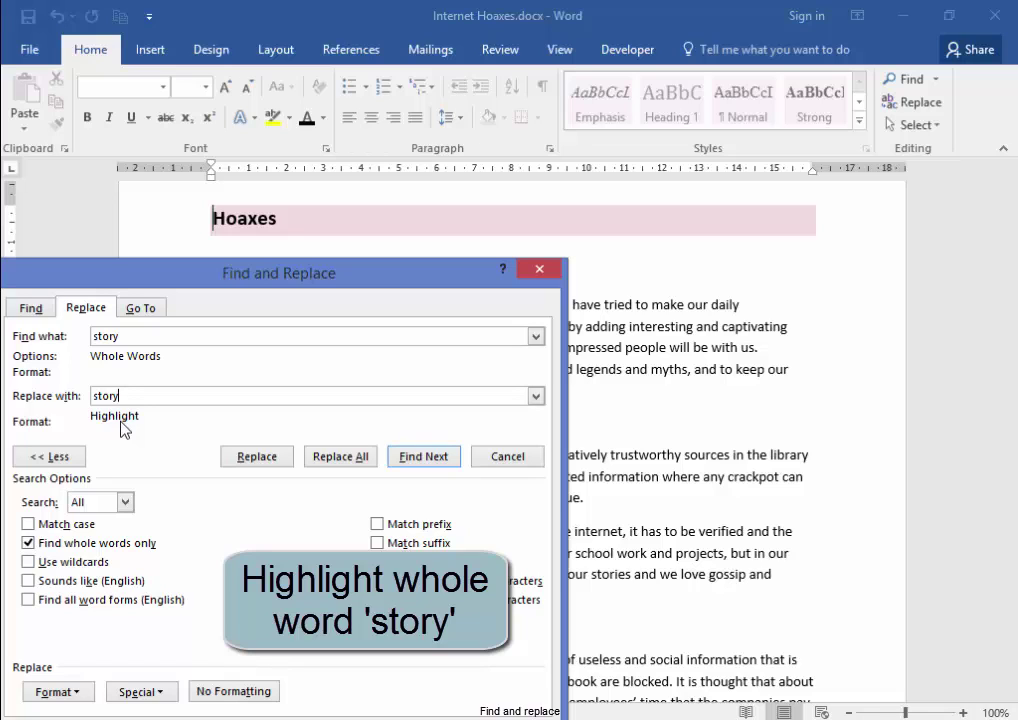
click(251, 460)
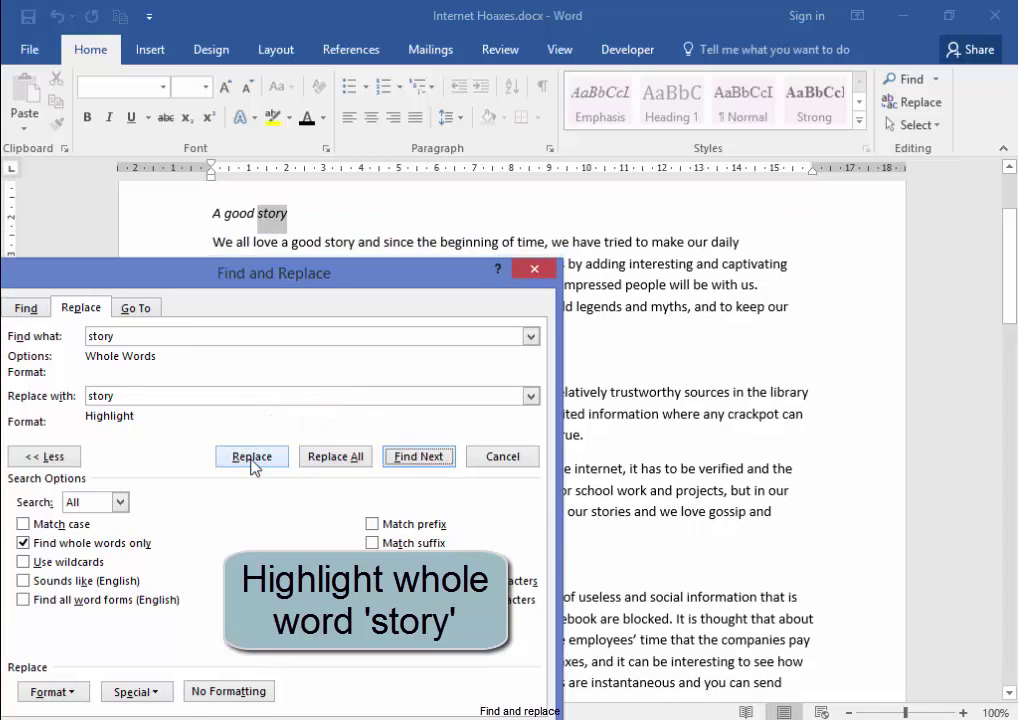
click(251, 460)
click(251, 462)
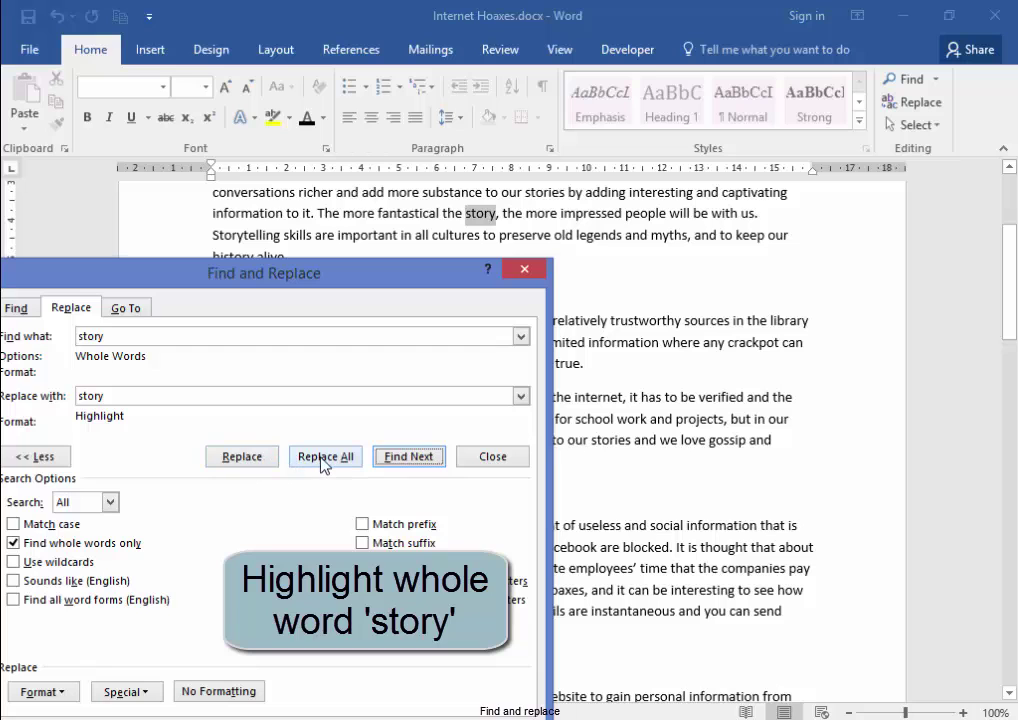
click(324, 460)
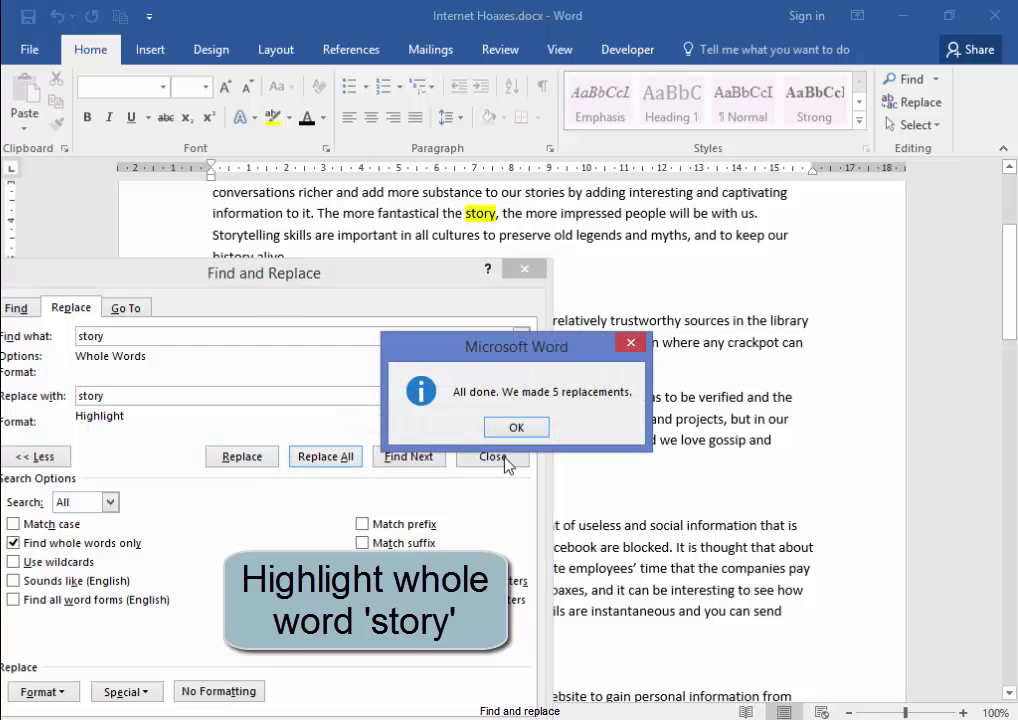
click(516, 428)
click(503, 460)
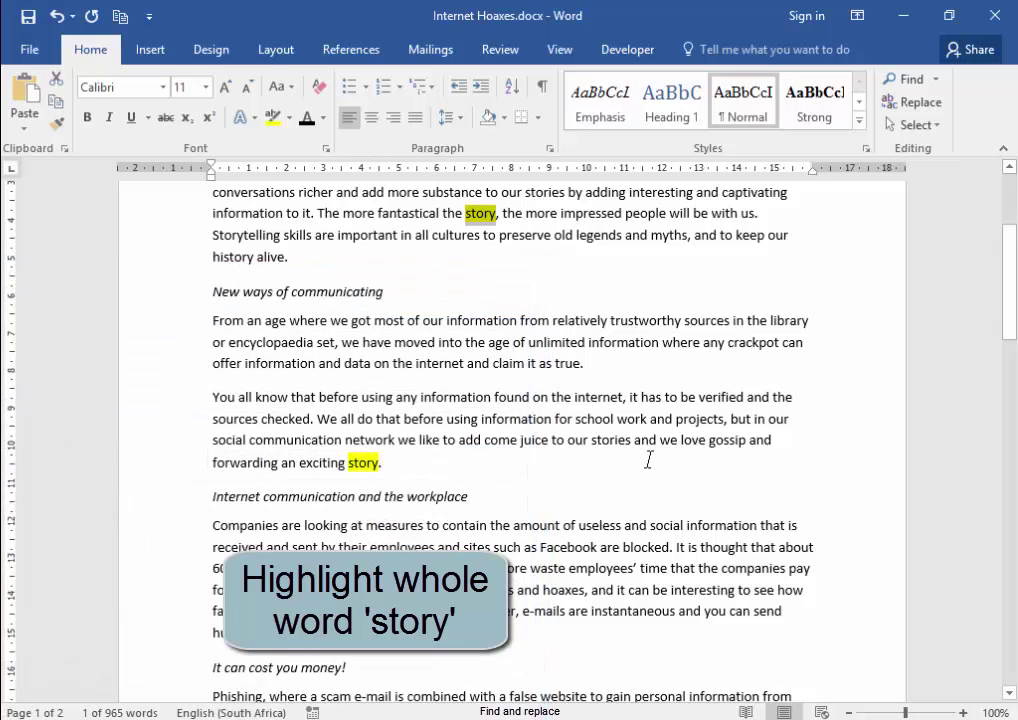
key(ctrl+Home)
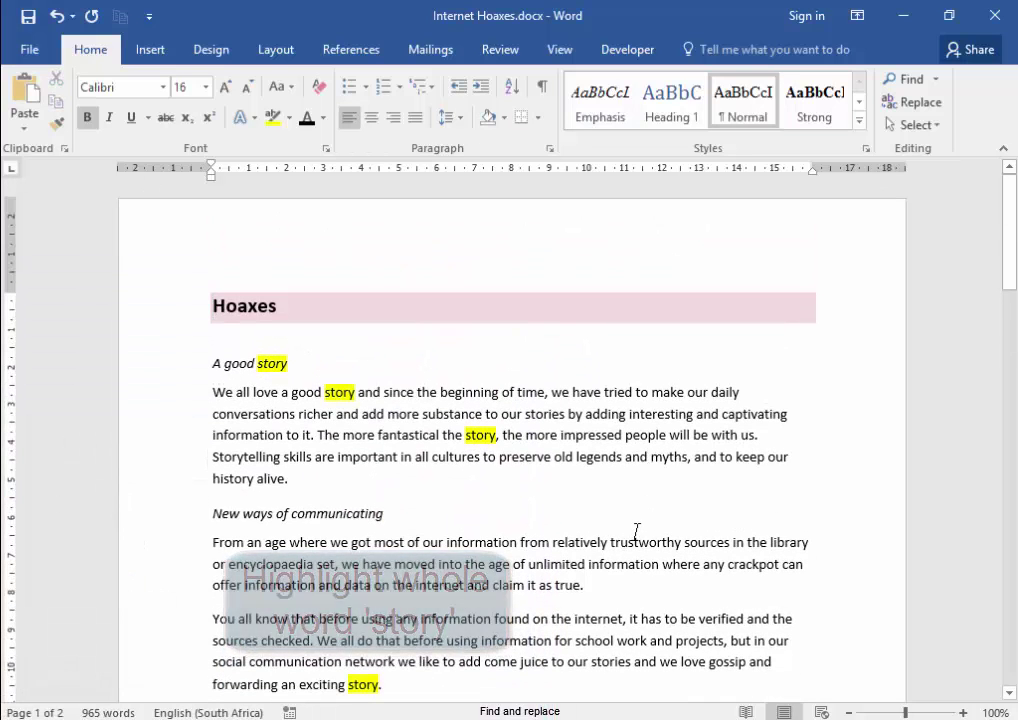
click(587, 522)
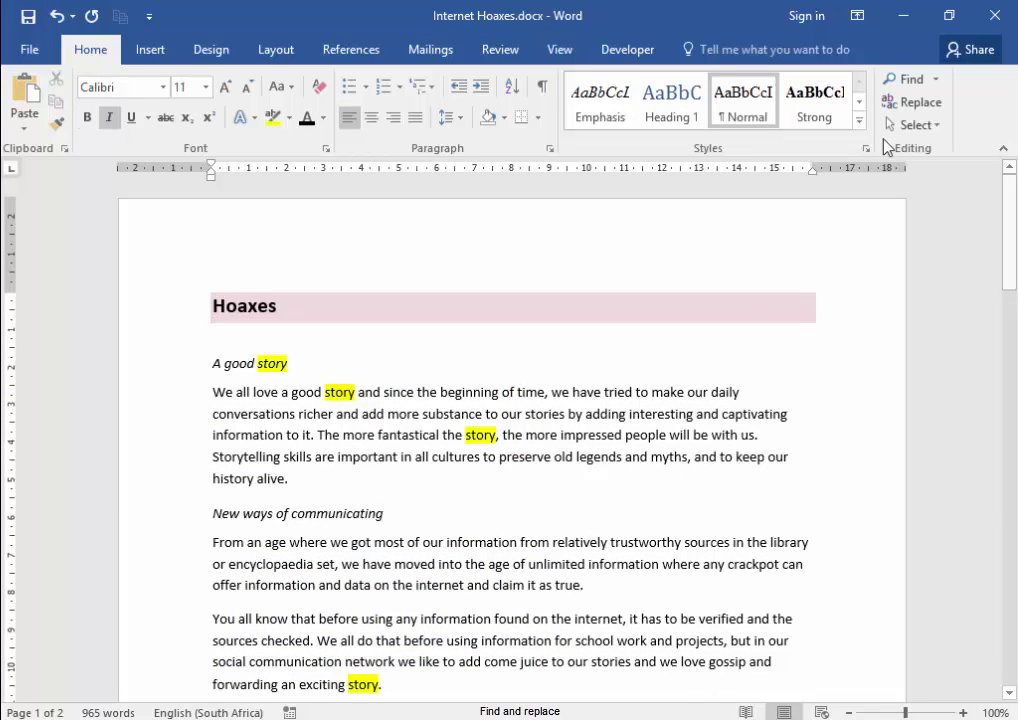
Turn off Find whole words only and remove the Highlight formatting from the replacement
click(910, 104)
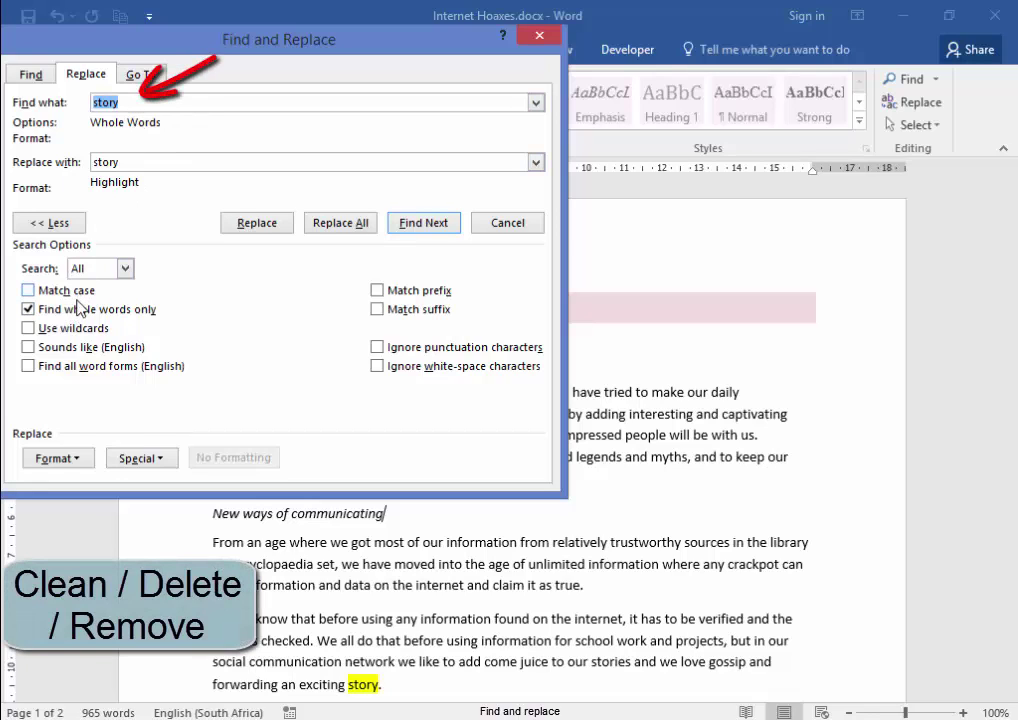
click(78, 306)
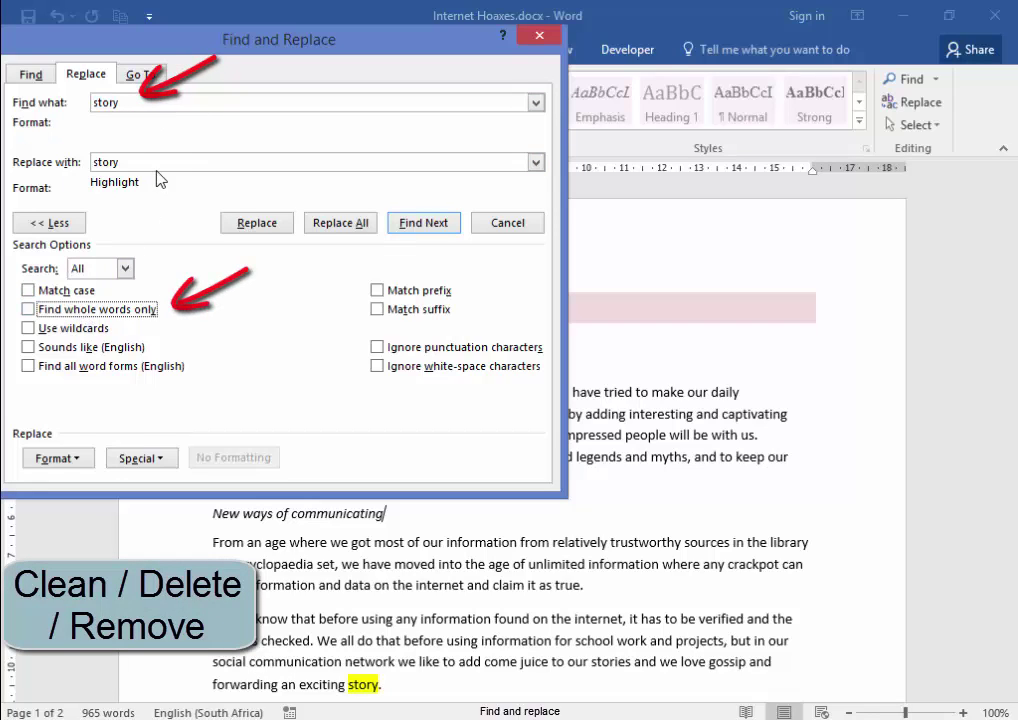
click(157, 162)
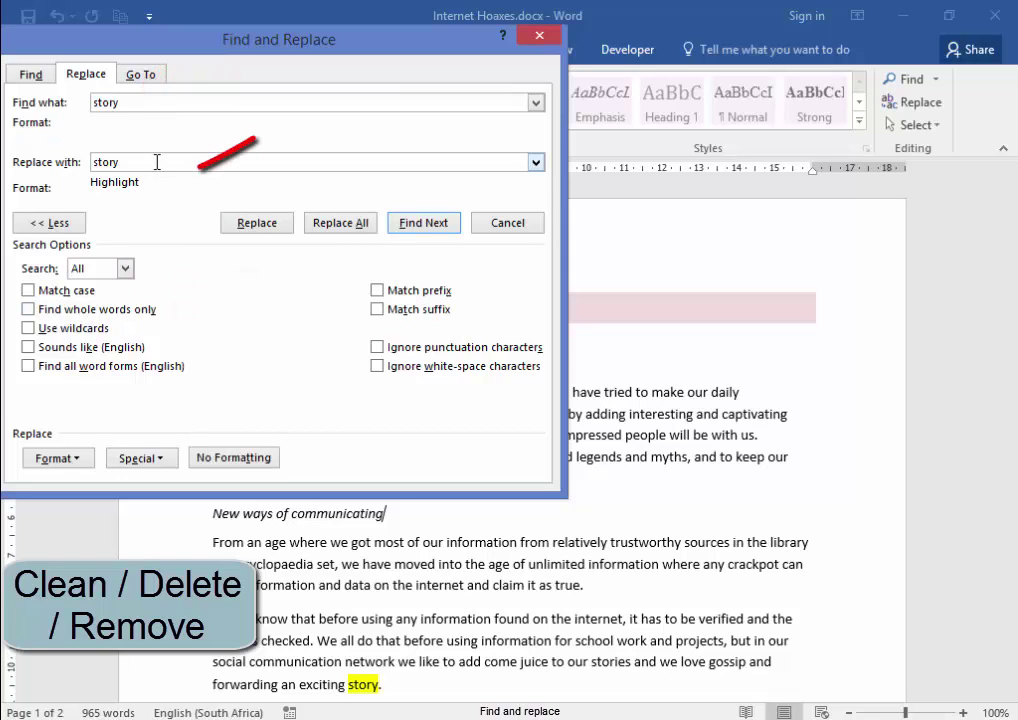
click(237, 462)
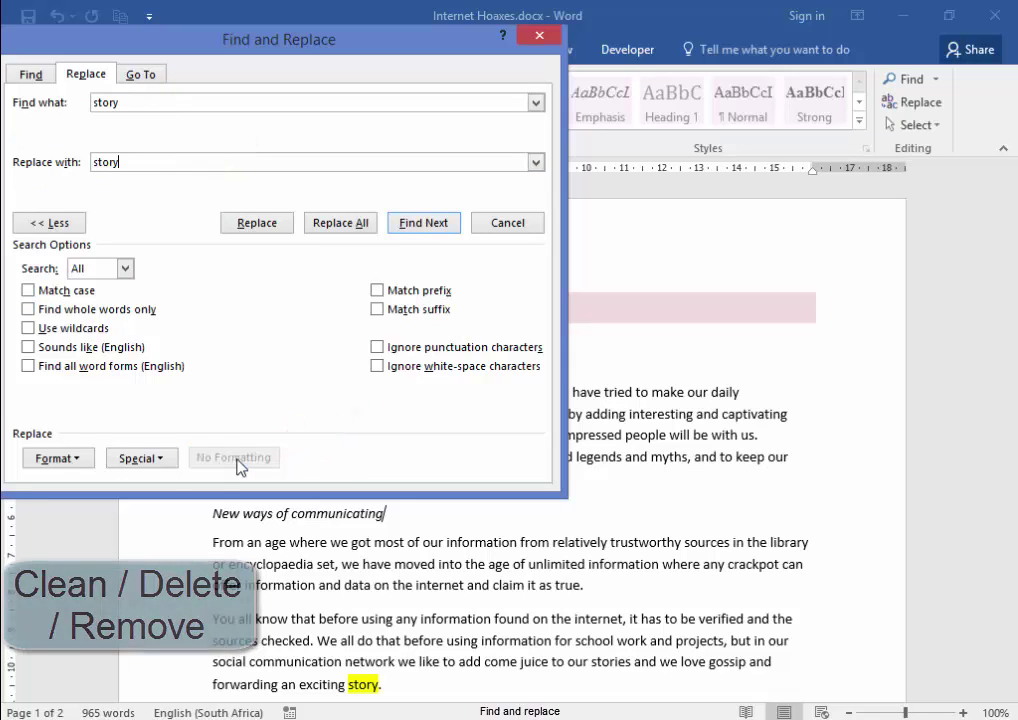
Change both the search and replacement text from 'story' to 'internet'
double_click(130, 103)
text(internet)
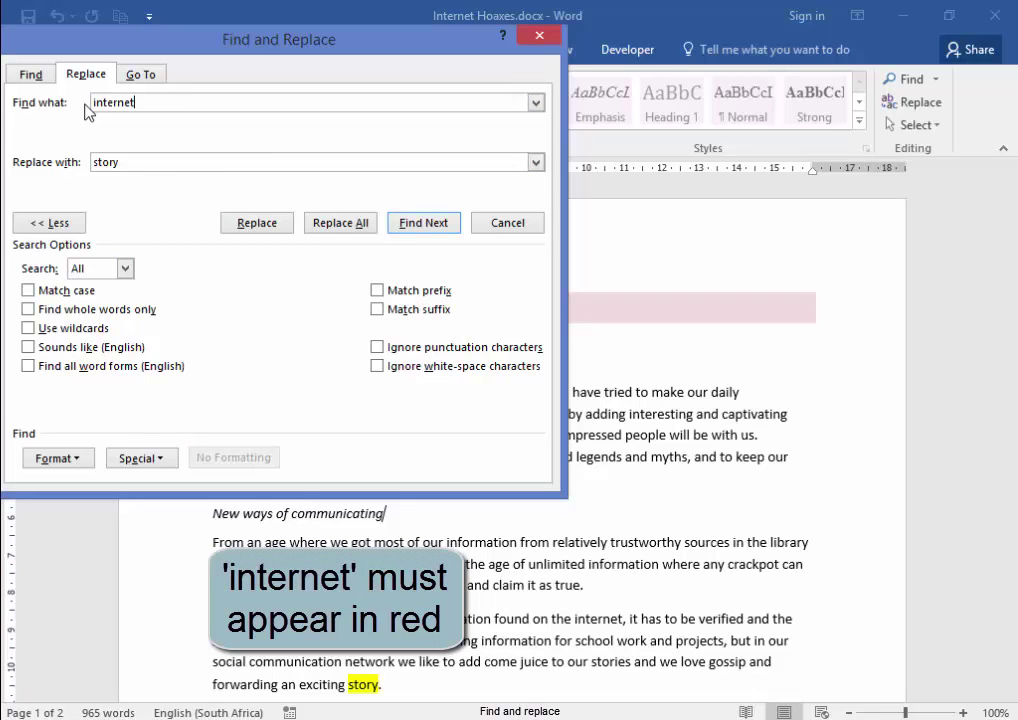
double_click(152, 160)
text(internet)
Give the 'internet' replacement text a Red font colour
click(68, 462)
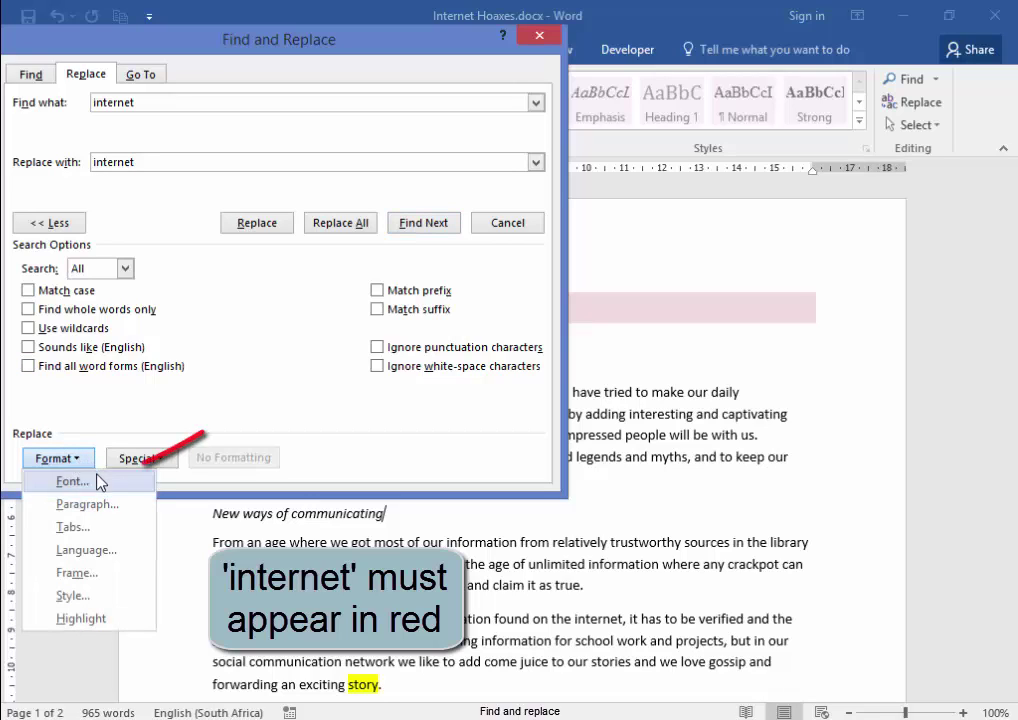
click(96, 489)
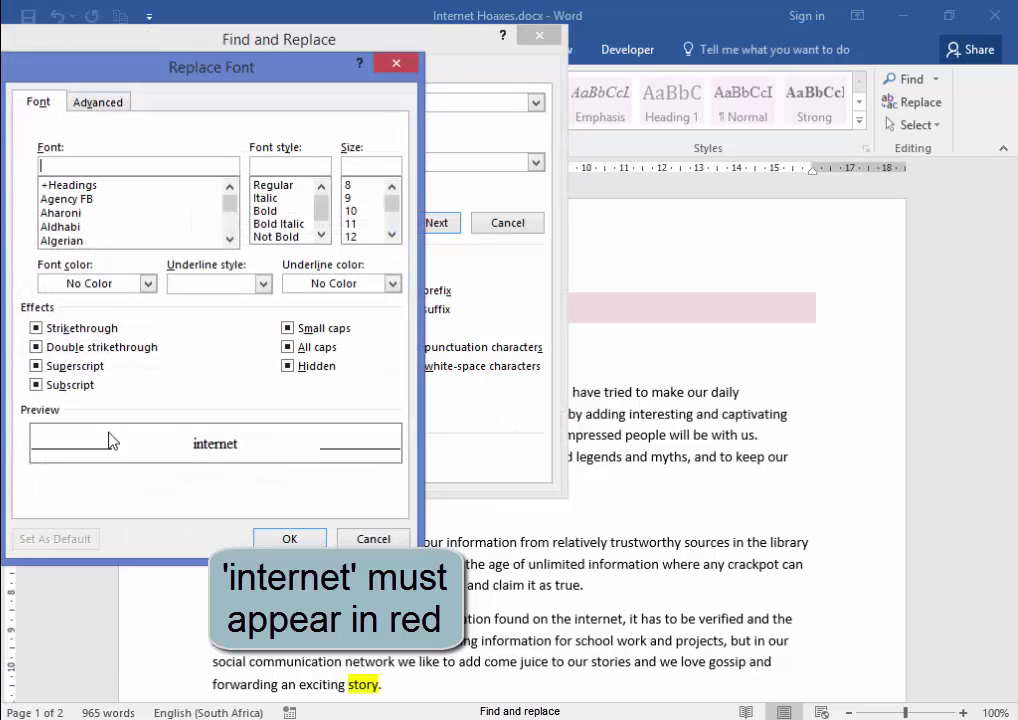
click(147, 283)
click(47, 461)
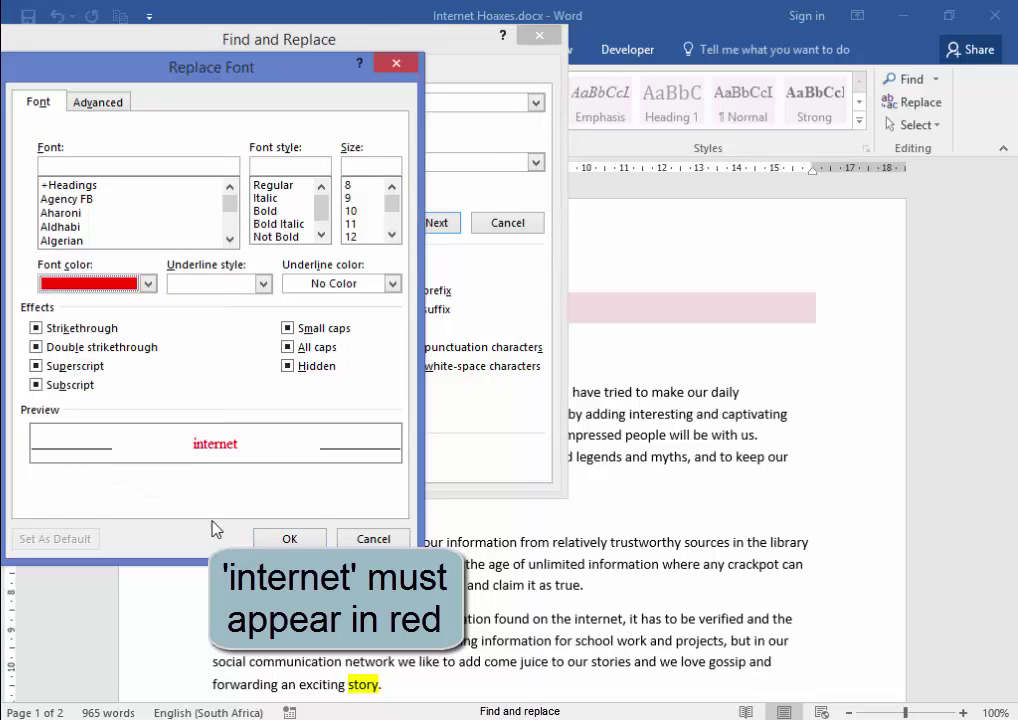
click(284, 539)
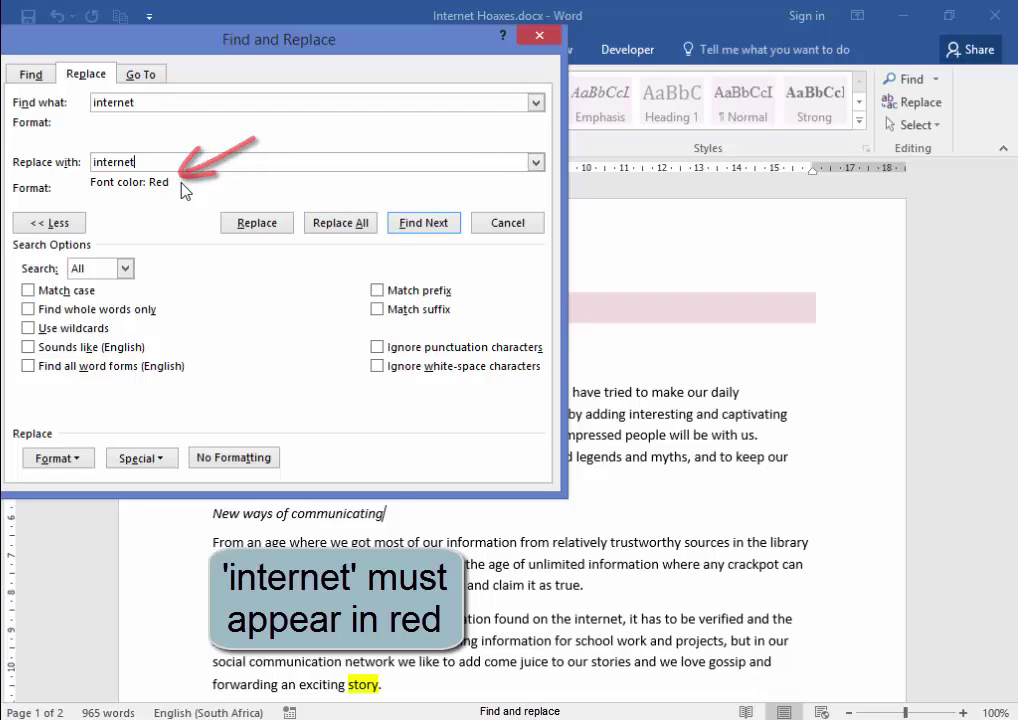
Turn every 'internet' red with Replace, then Replace All, and close the dialog
click(245, 229)
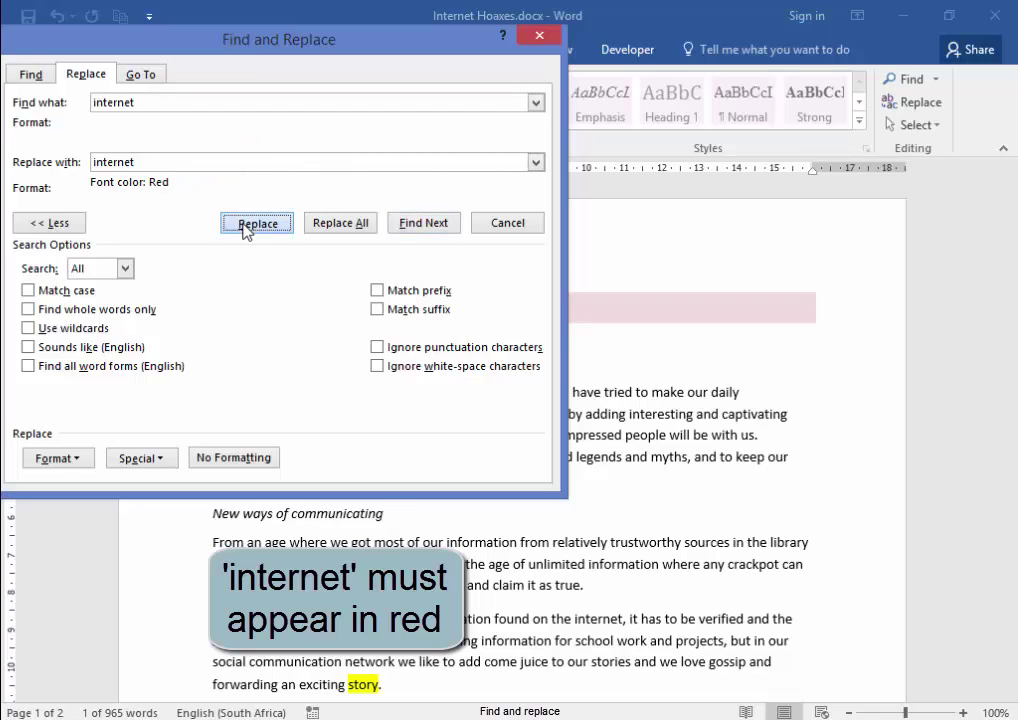
click(245, 229)
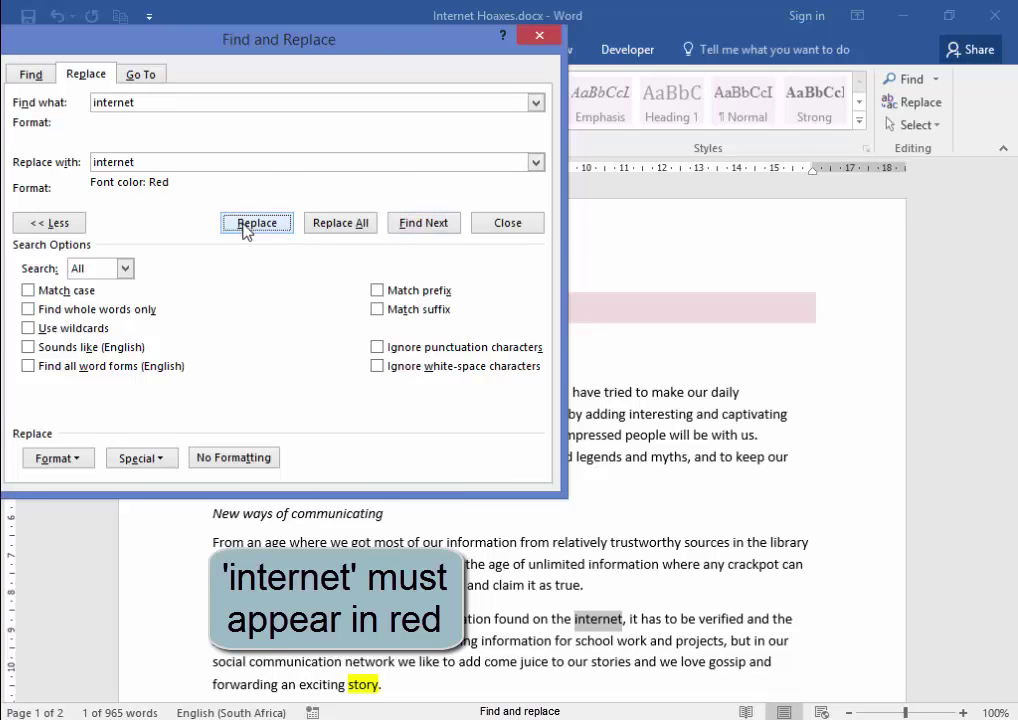
click(245, 229)
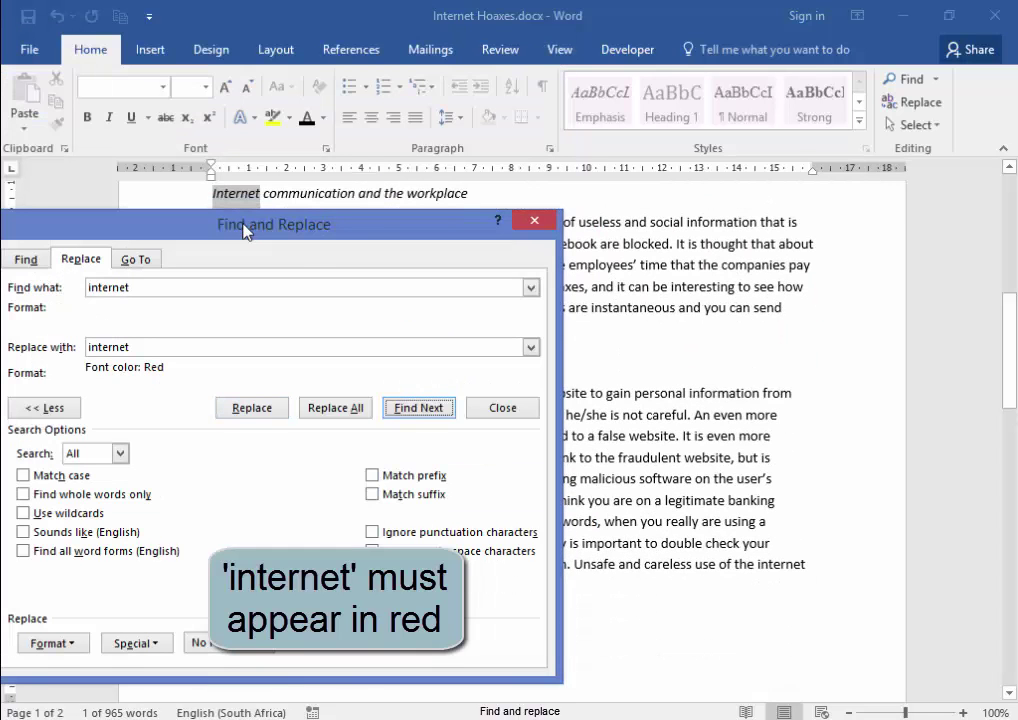
click(343, 411)
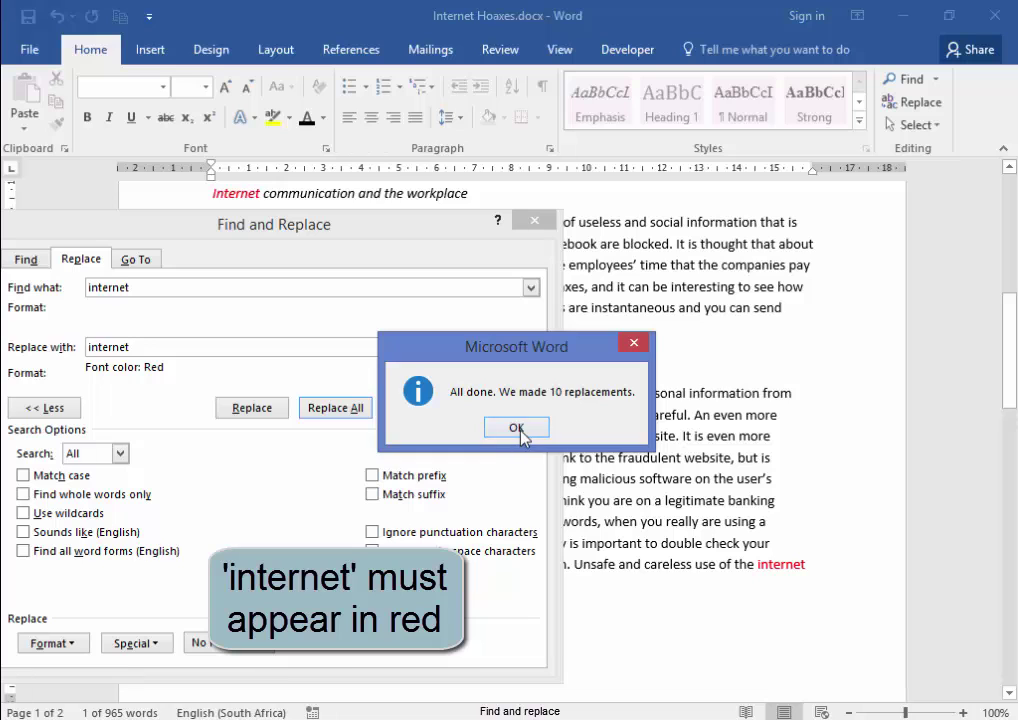
click(516, 428)
click(503, 408)
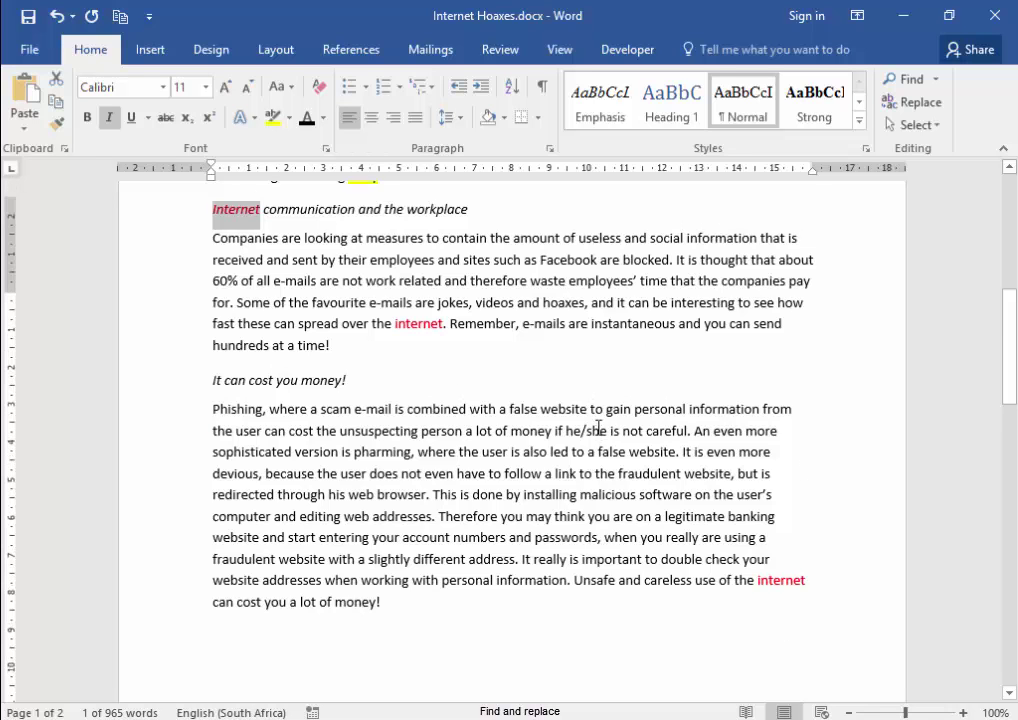
key(ctrl+Home)
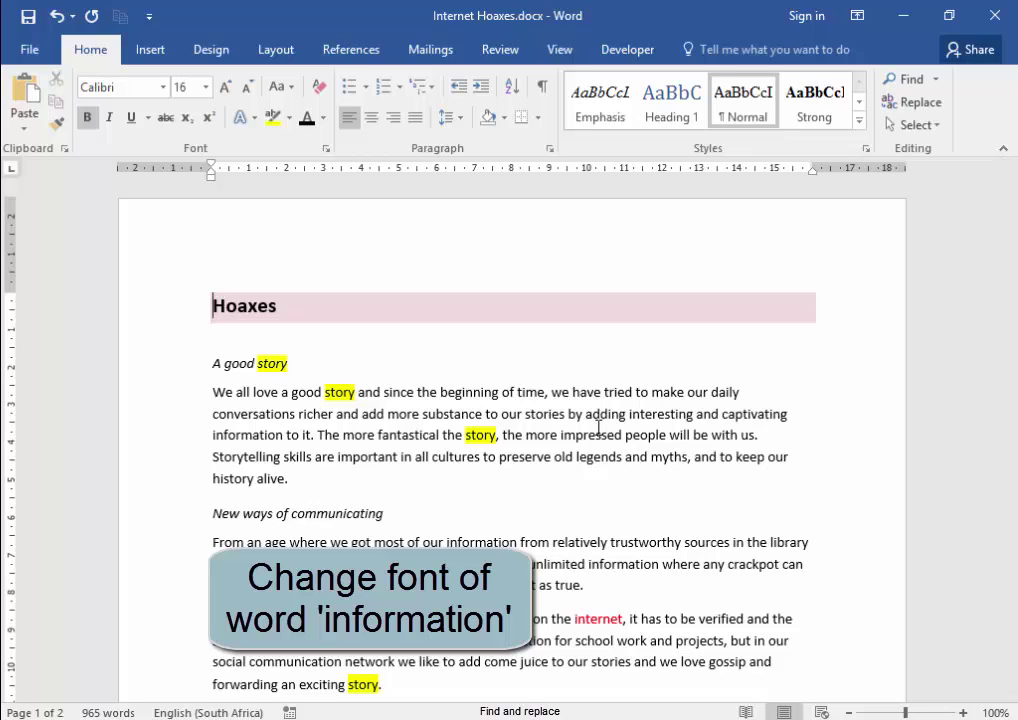
Clear the red formatting and set both search and replacement text to 'information'
click(937, 120)
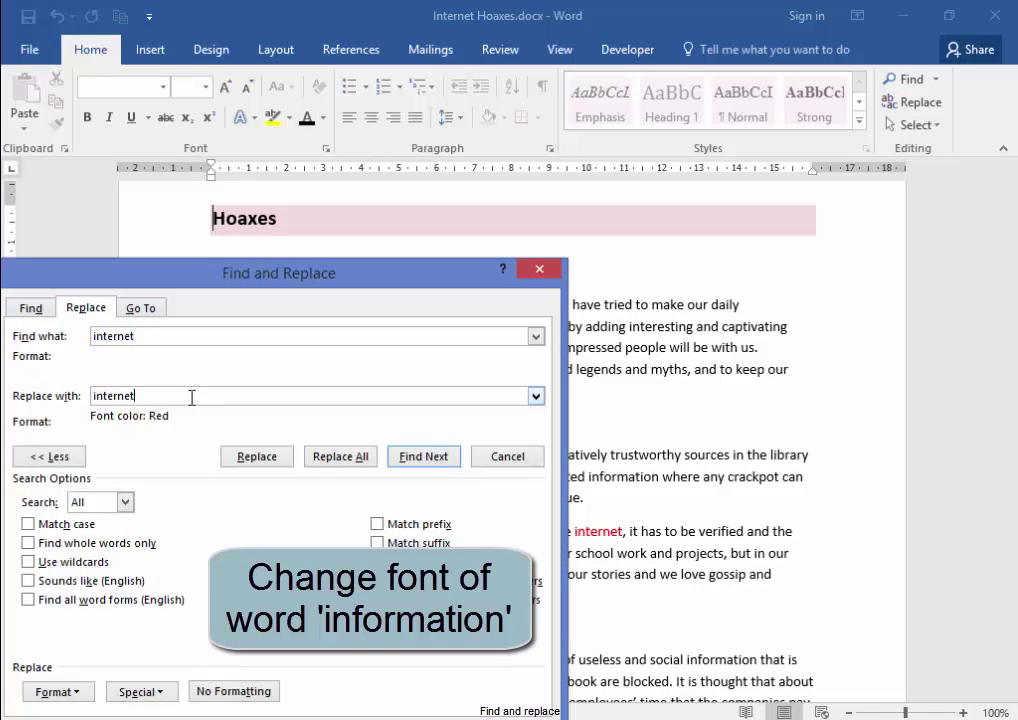
click(243, 700)
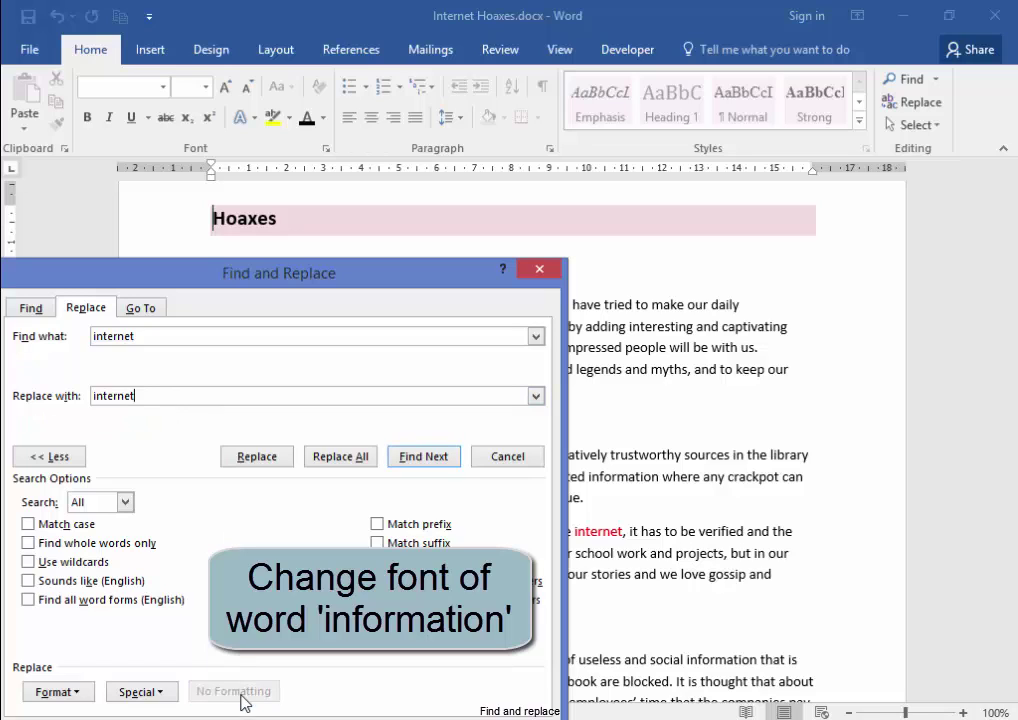
drag(145, 336, 40, 336)
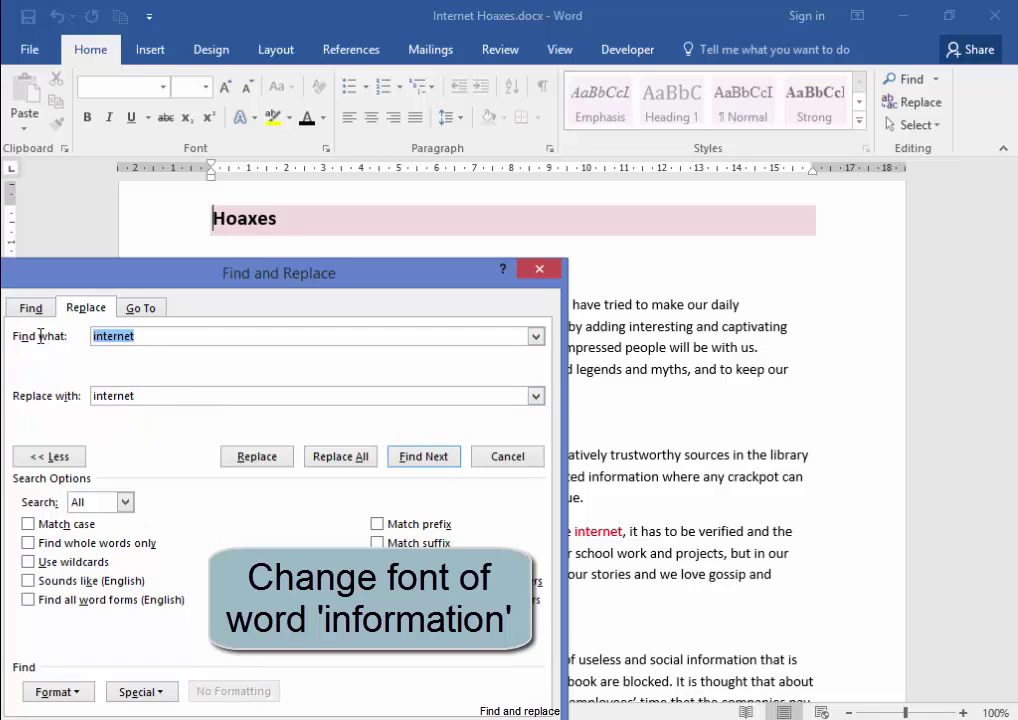
text(in)
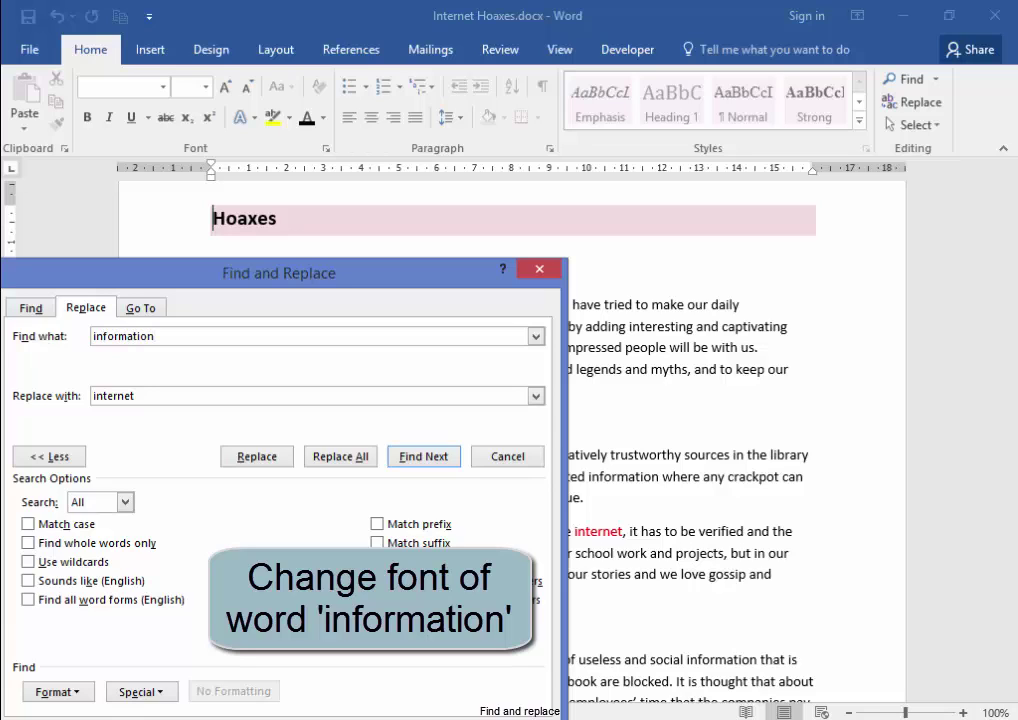
drag(175, 338, 58, 342)
key(ctrl+c)
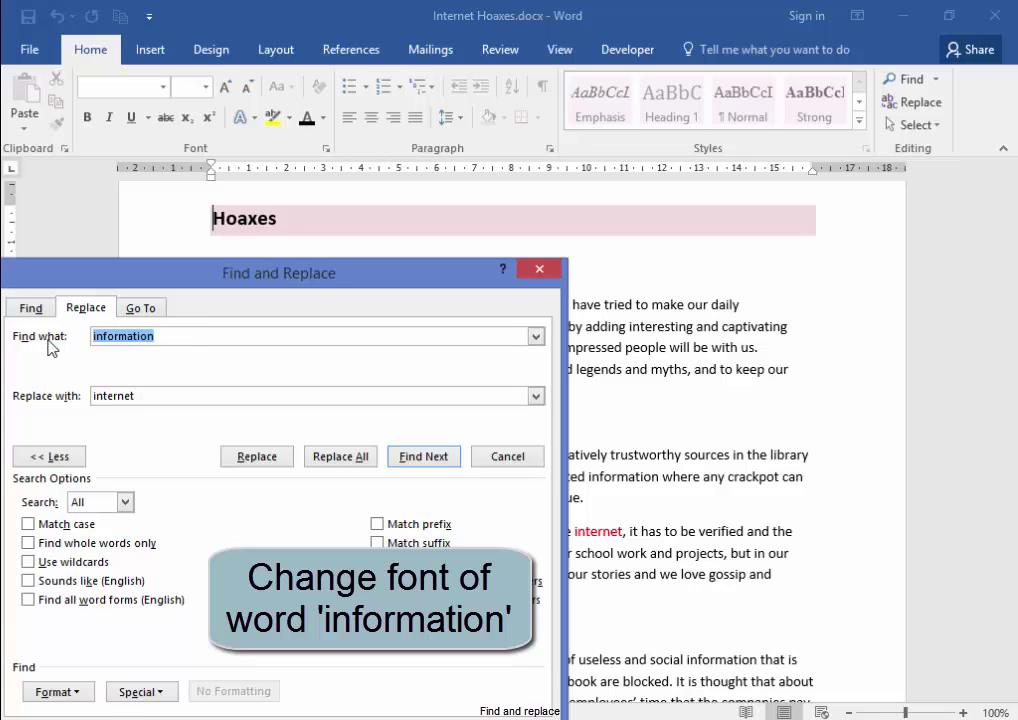
drag(150, 396, 48, 396)
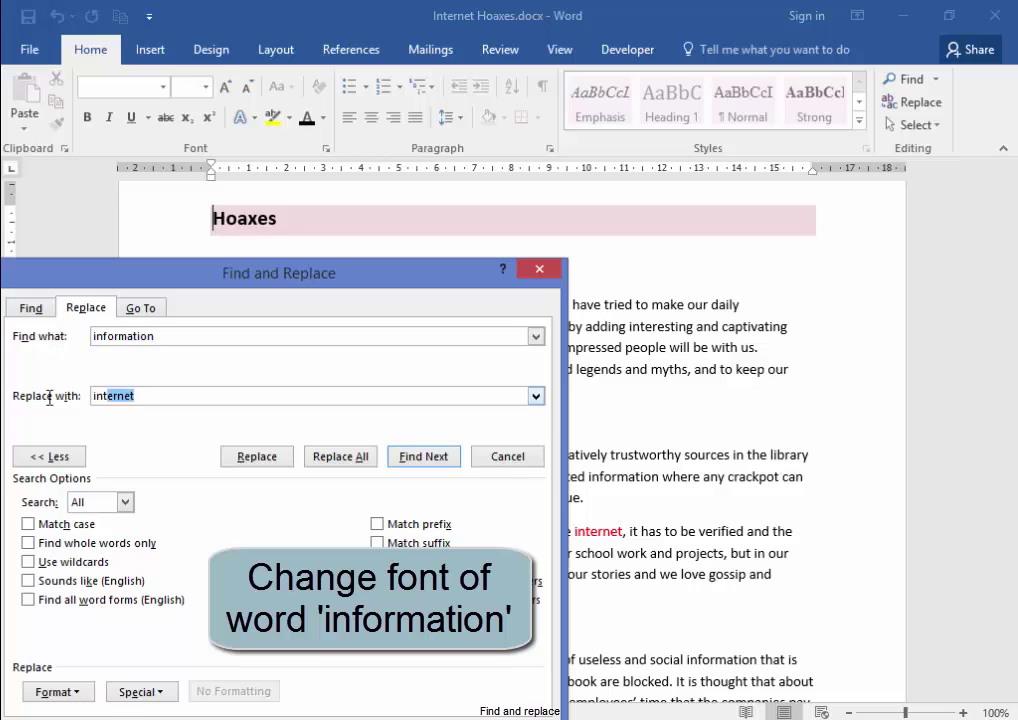
key(ctrl+v)
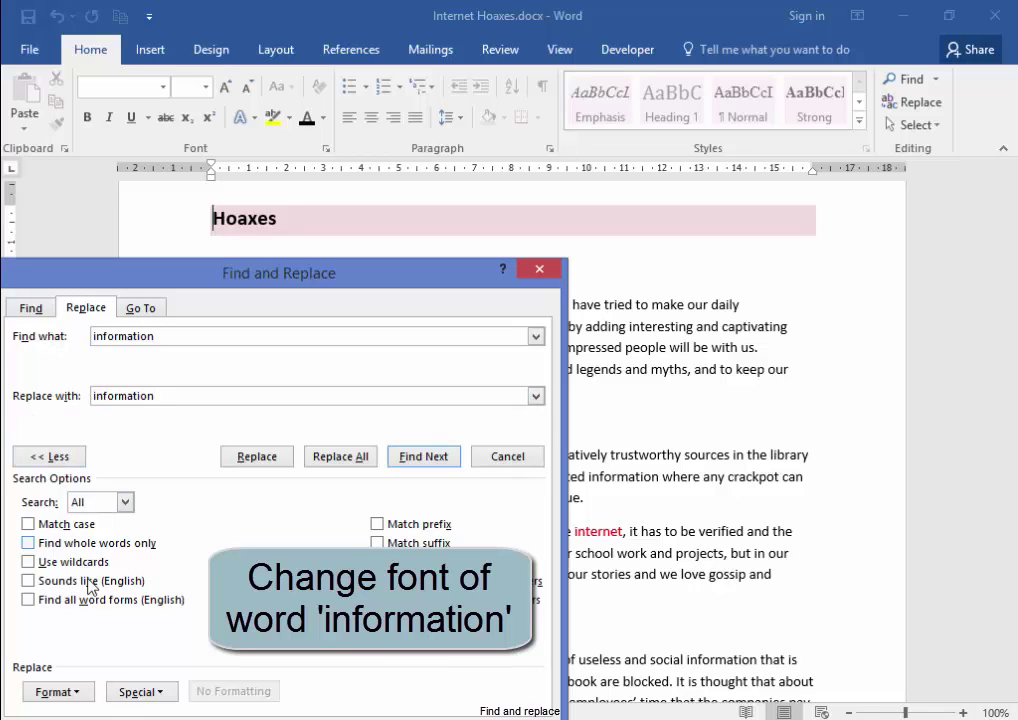
click(58, 692)
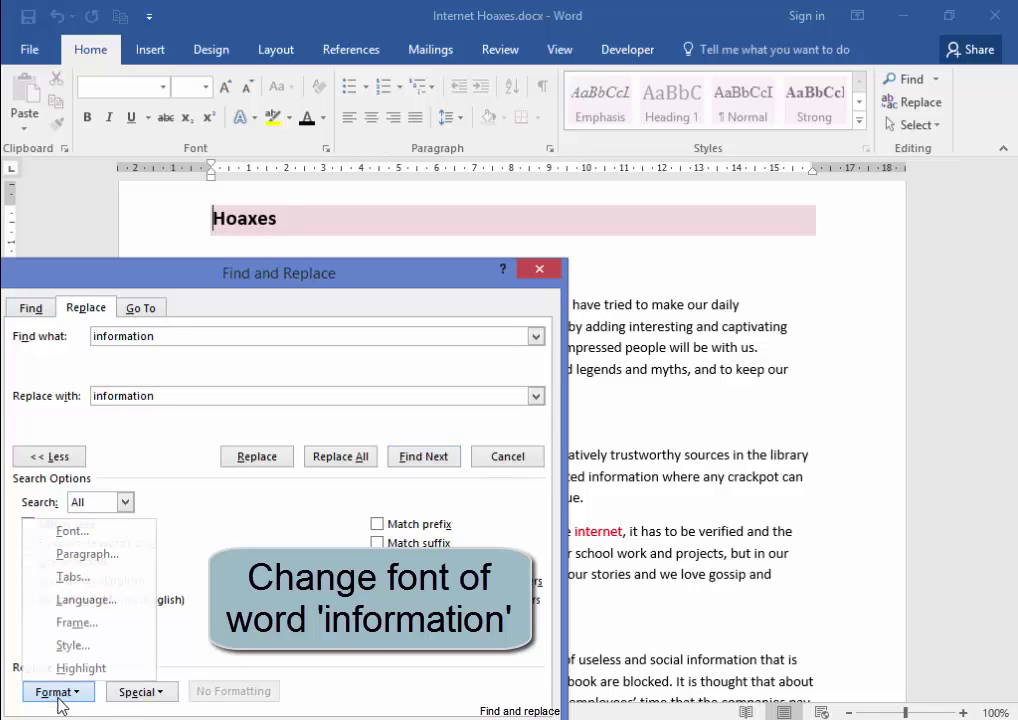
Set the replacement font for 'information' to Arial Black
click(95, 535)
drag(231, 205, 231, 190)
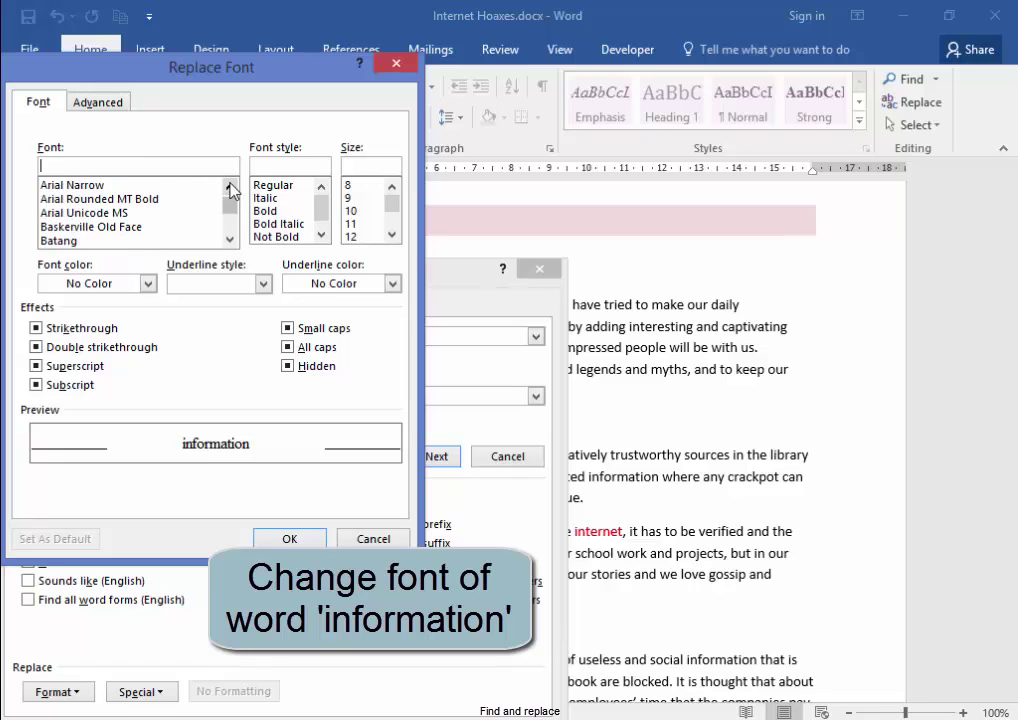
click(145, 199)
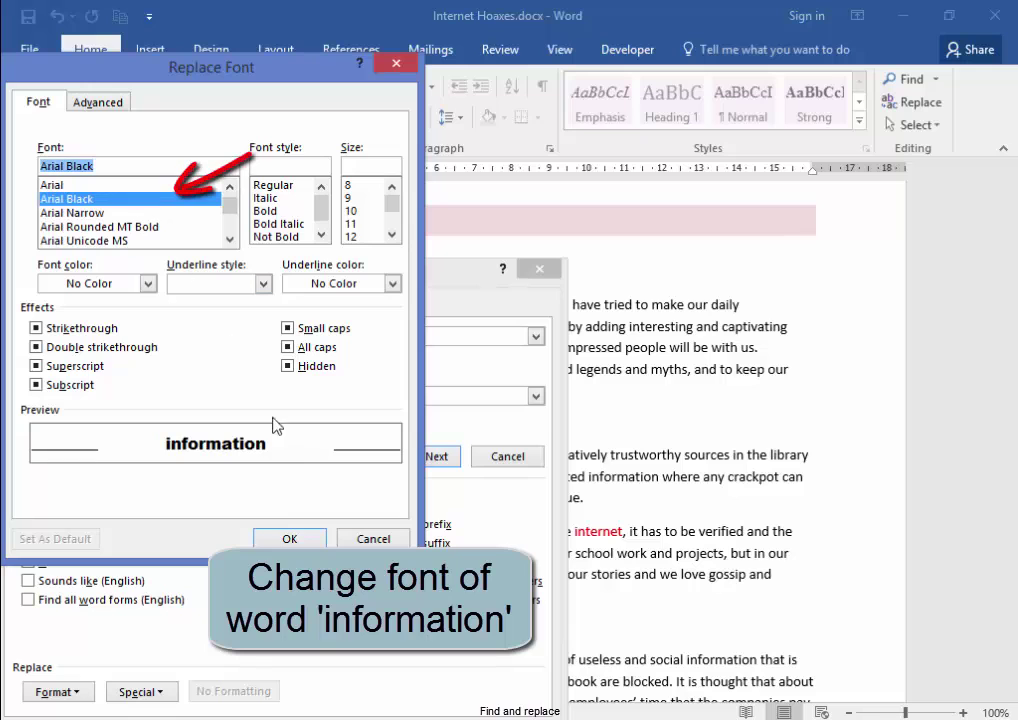
click(300, 539)
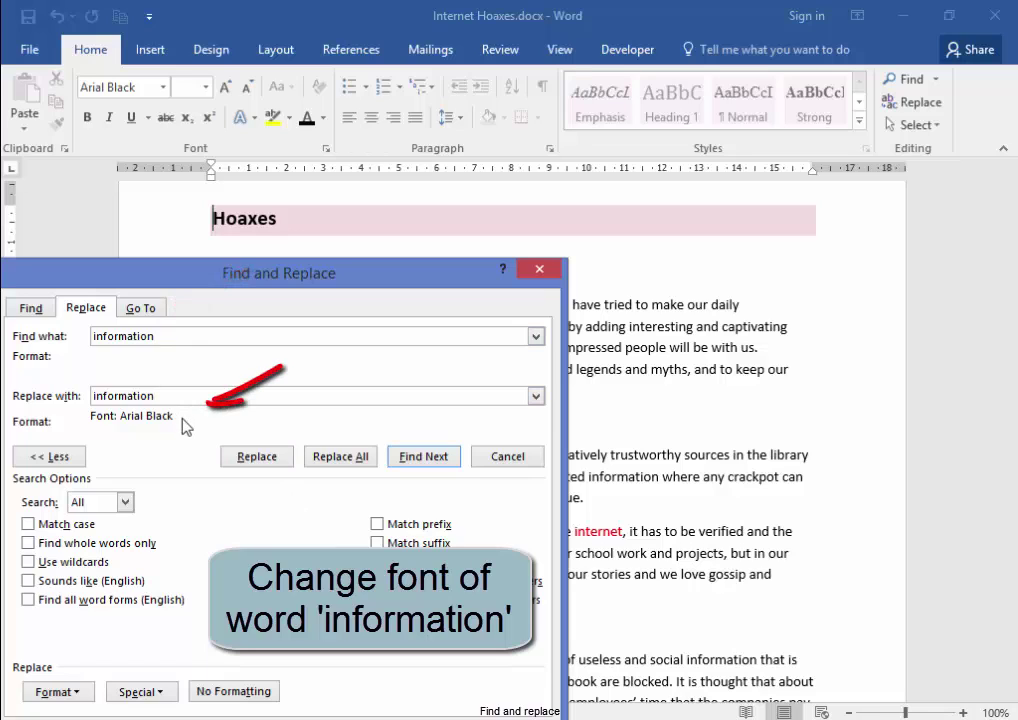
Apply Arial Black to all 11 occurrences of 'information' and dismiss the summary
click(257, 458)
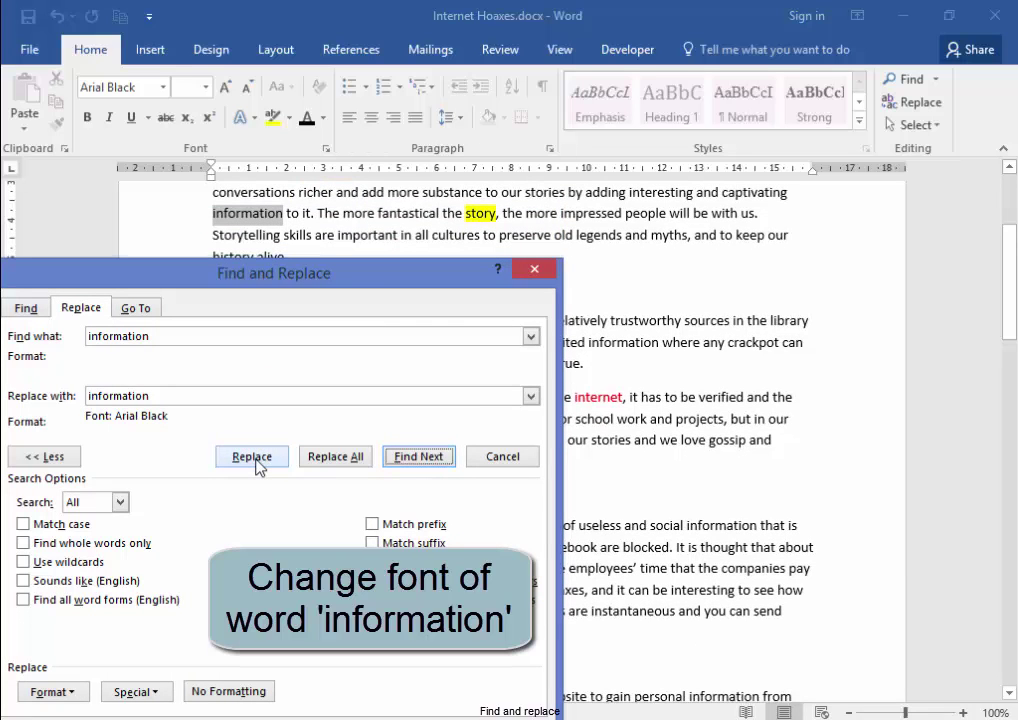
click(252, 457)
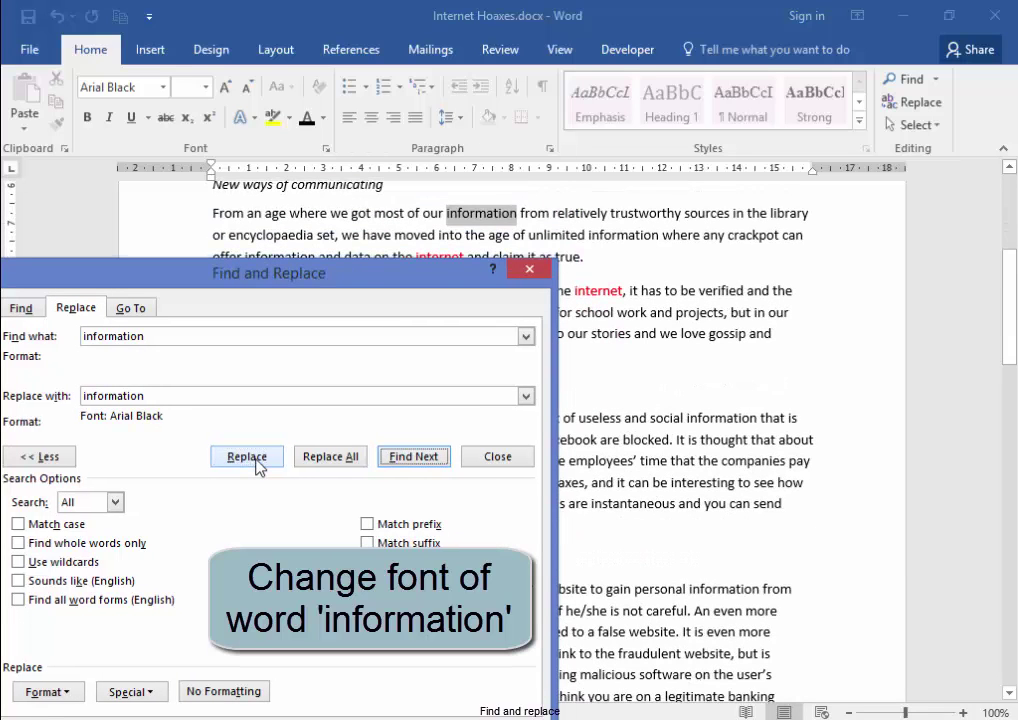
click(257, 460)
click(257, 462)
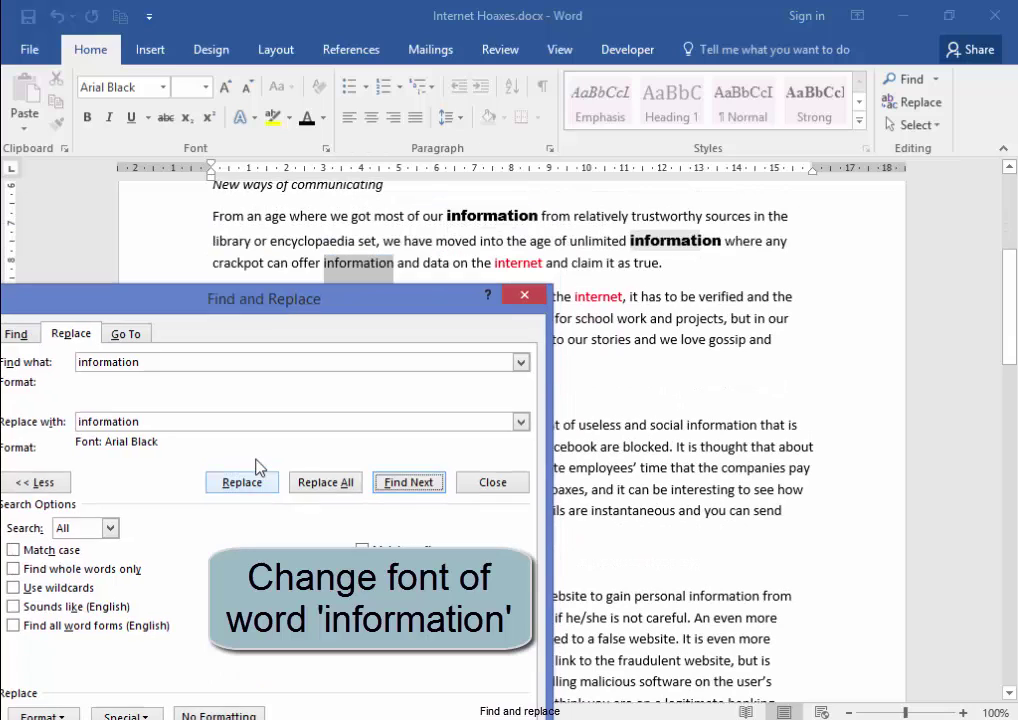
click(324, 486)
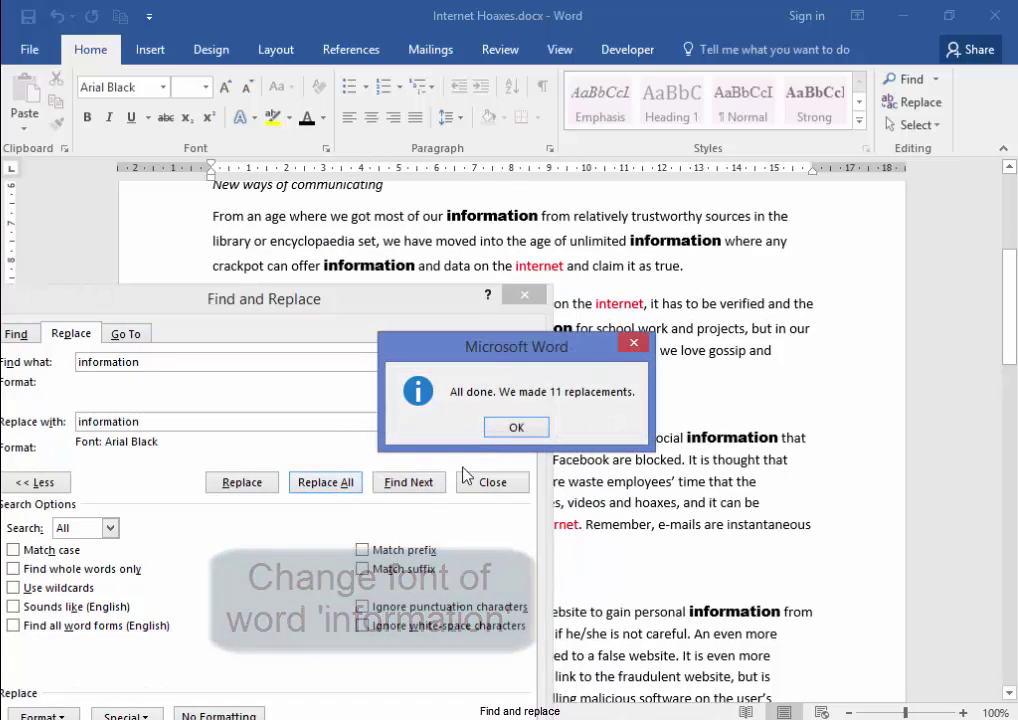
click(518, 426)
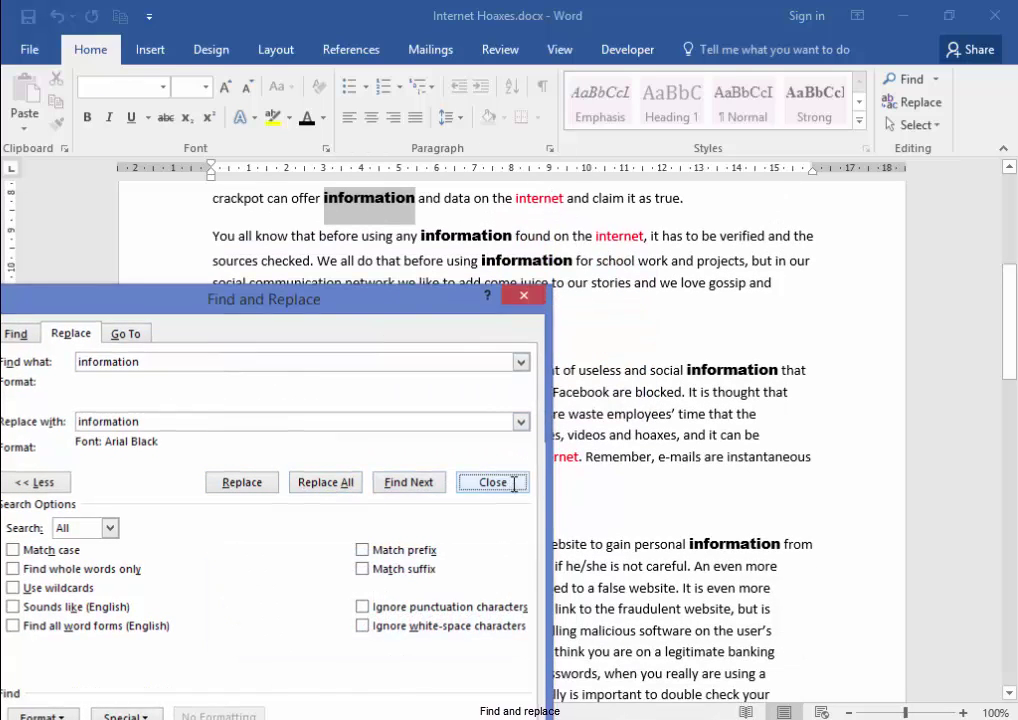